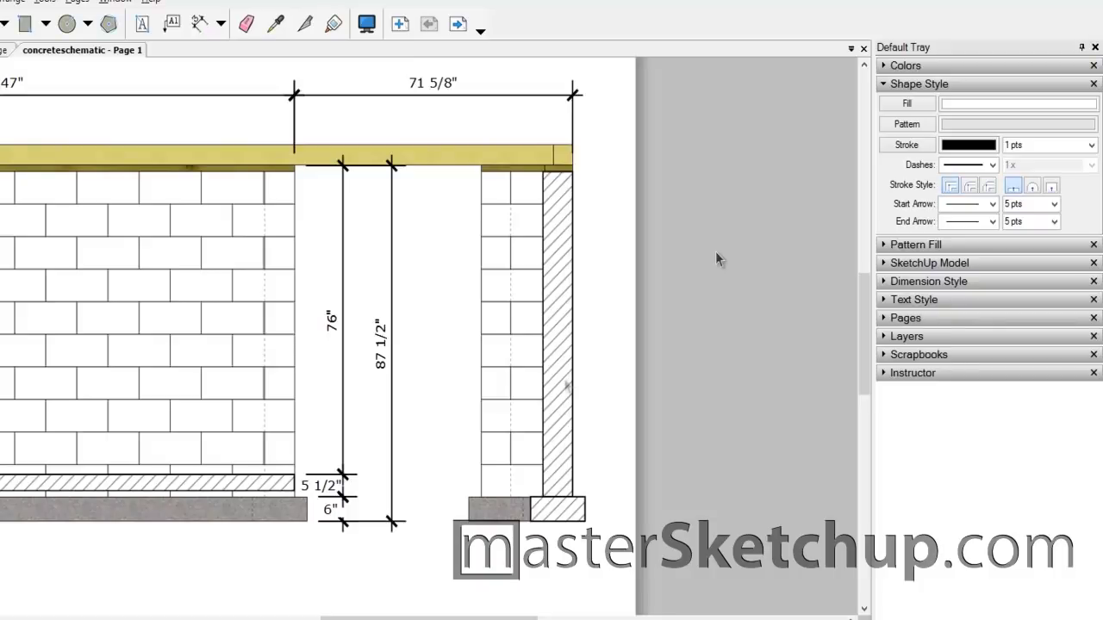
# Examine the hatched section shapes over the end wall and its footing.
pyautogui.click(566, 383)
pyautogui.click(563, 511)
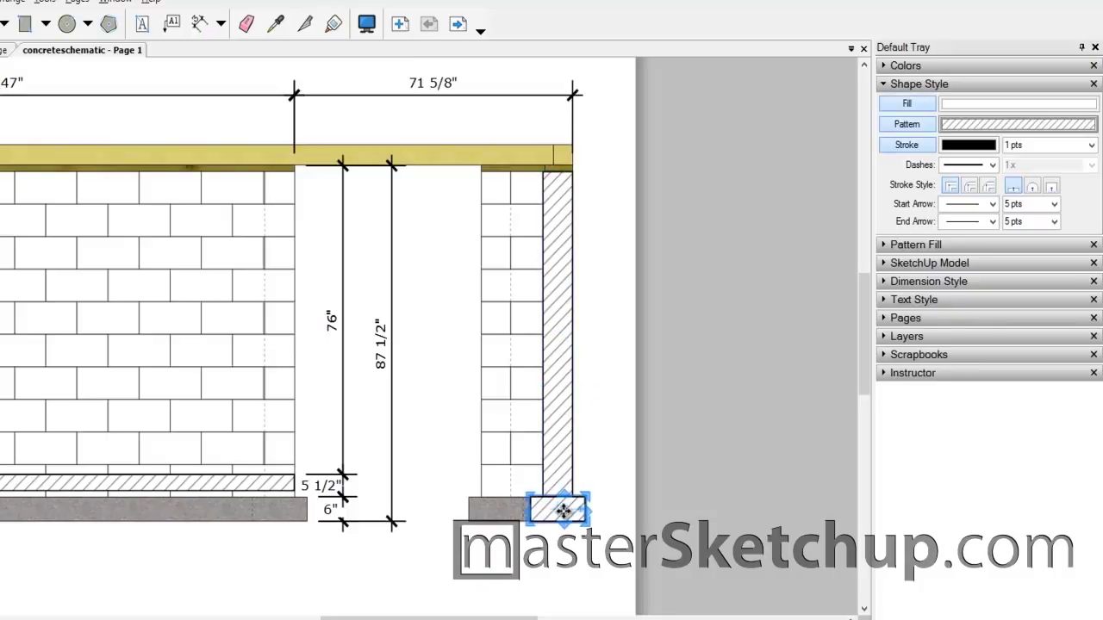
pyautogui.click(565, 454)
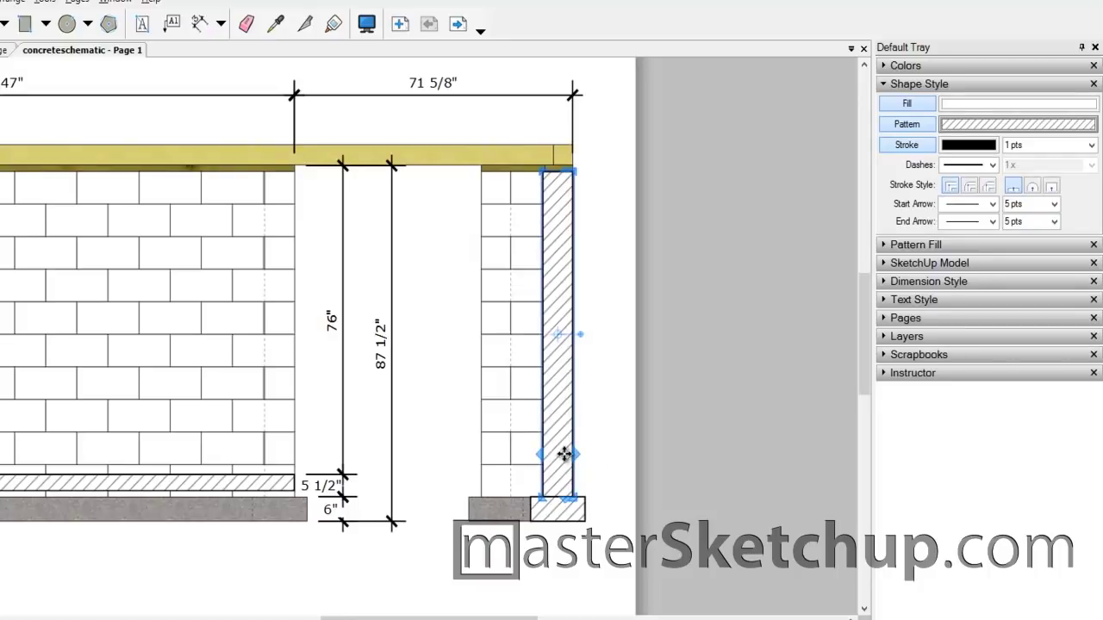
pyautogui.click(641, 494)
pyautogui.scroll(3, 665, 476)
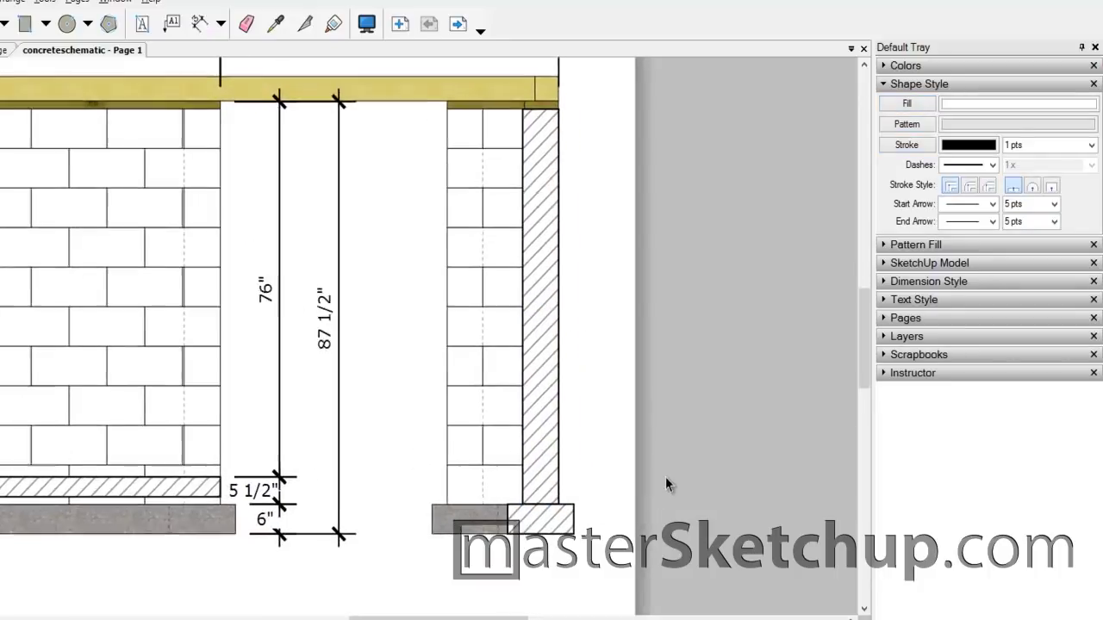
pyautogui.scroll(-2, 344, 517)
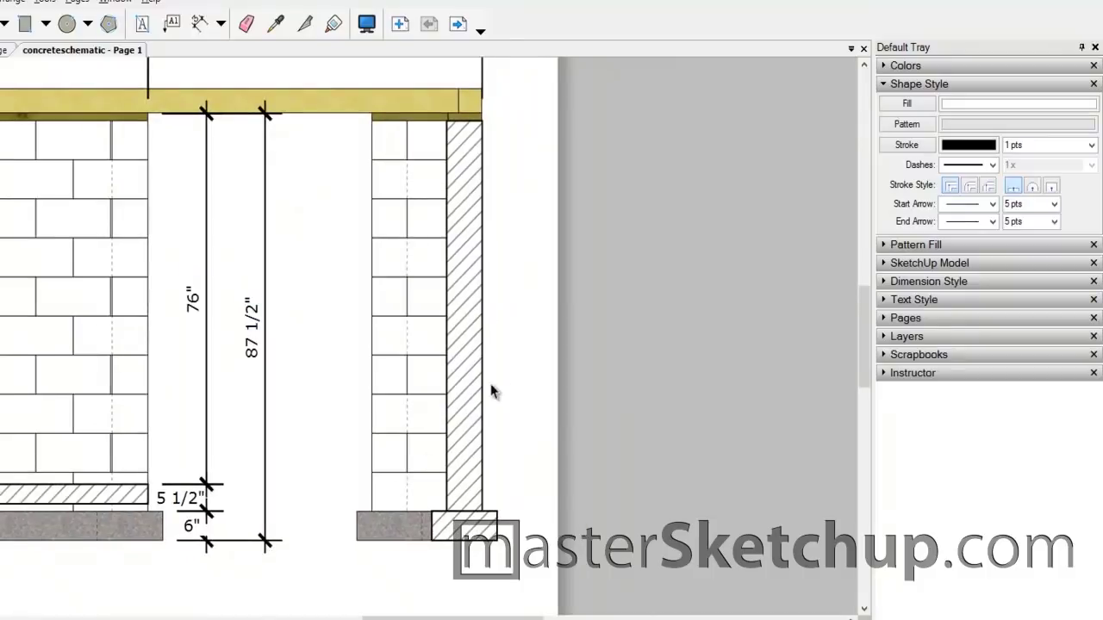
pyautogui.scroll(1, 512, 380)
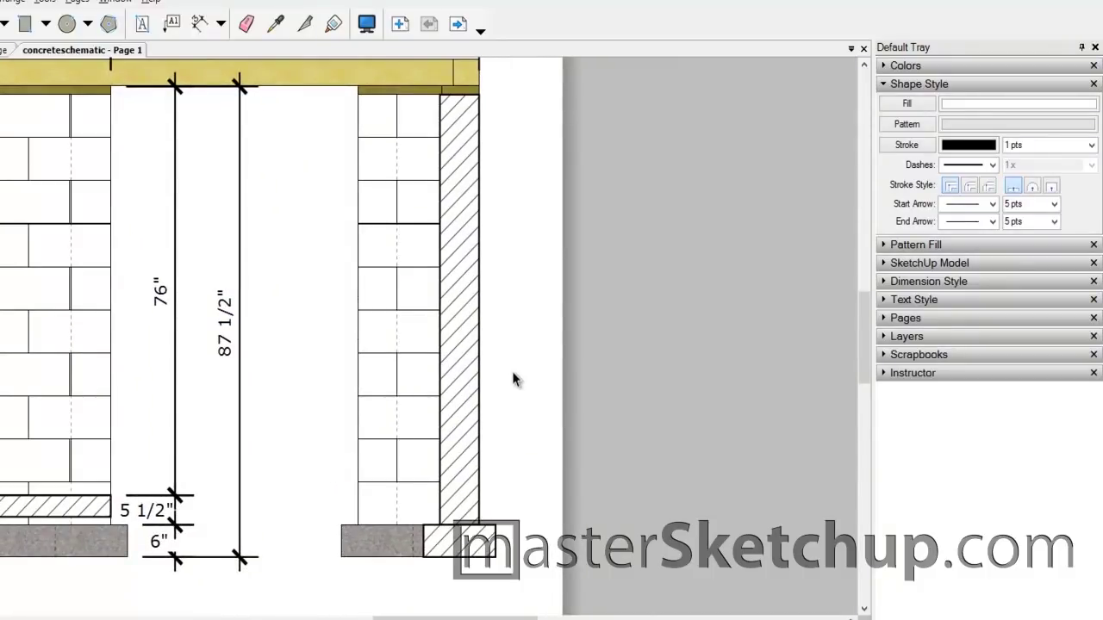
pyautogui.scroll(-1, 396, 560)
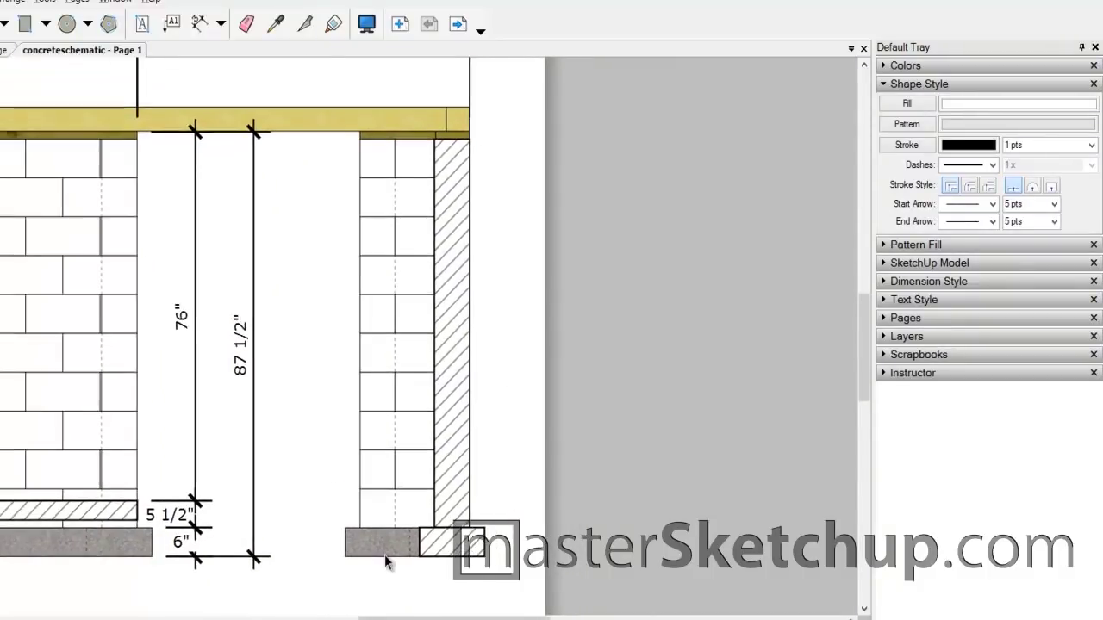
# Inspect the shape style of the hatched wall section, including its pattern setting.
pyautogui.click(439, 423)
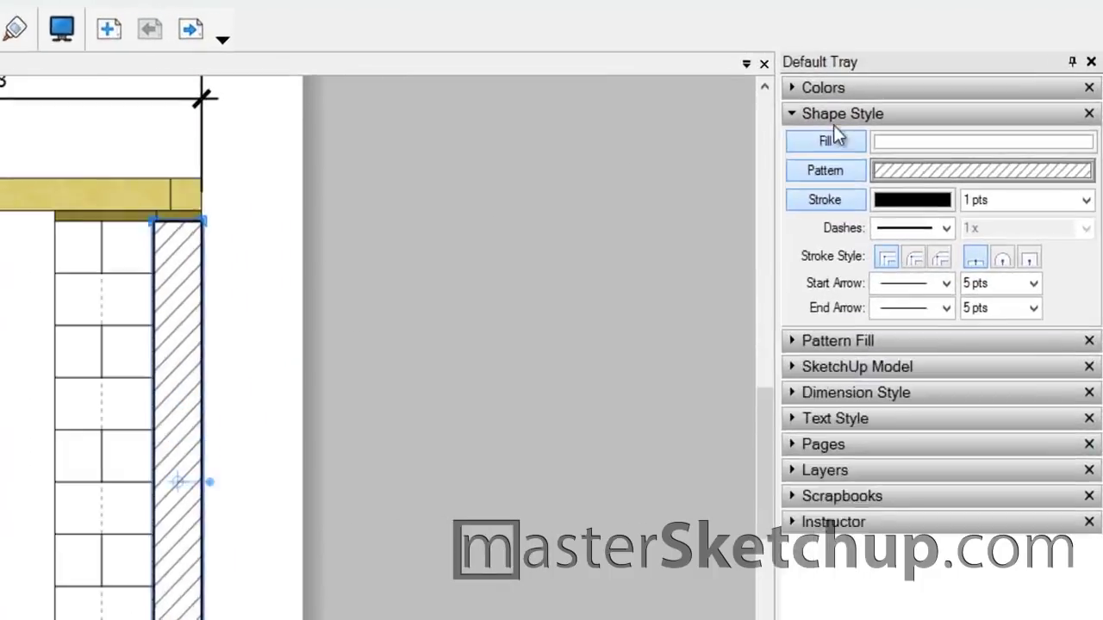
pyautogui.click(920, 82)
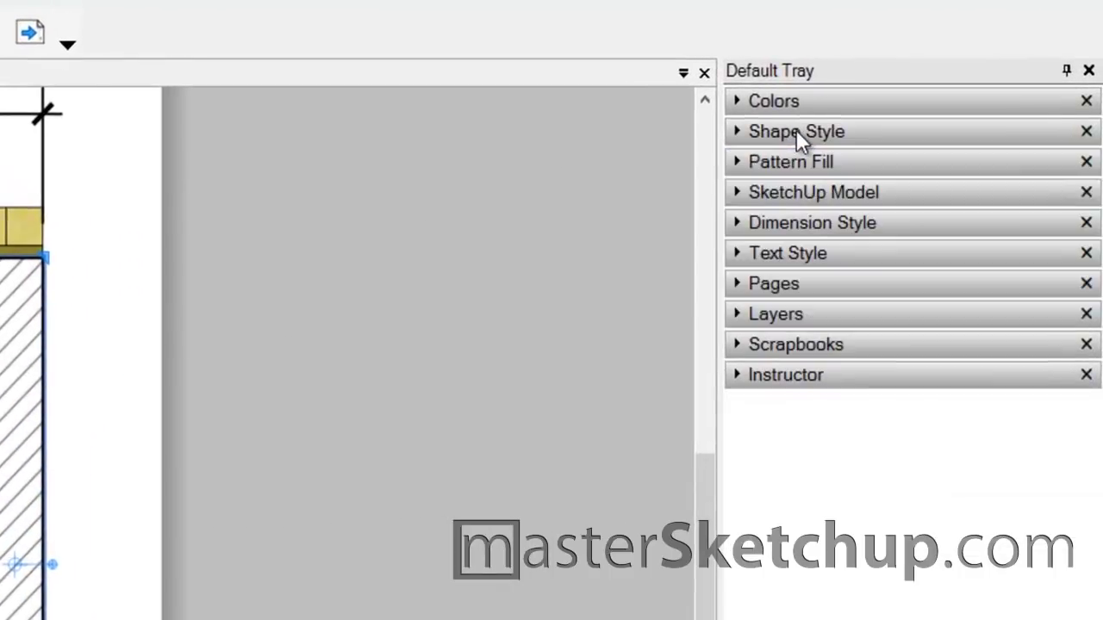
pyautogui.click(919, 82)
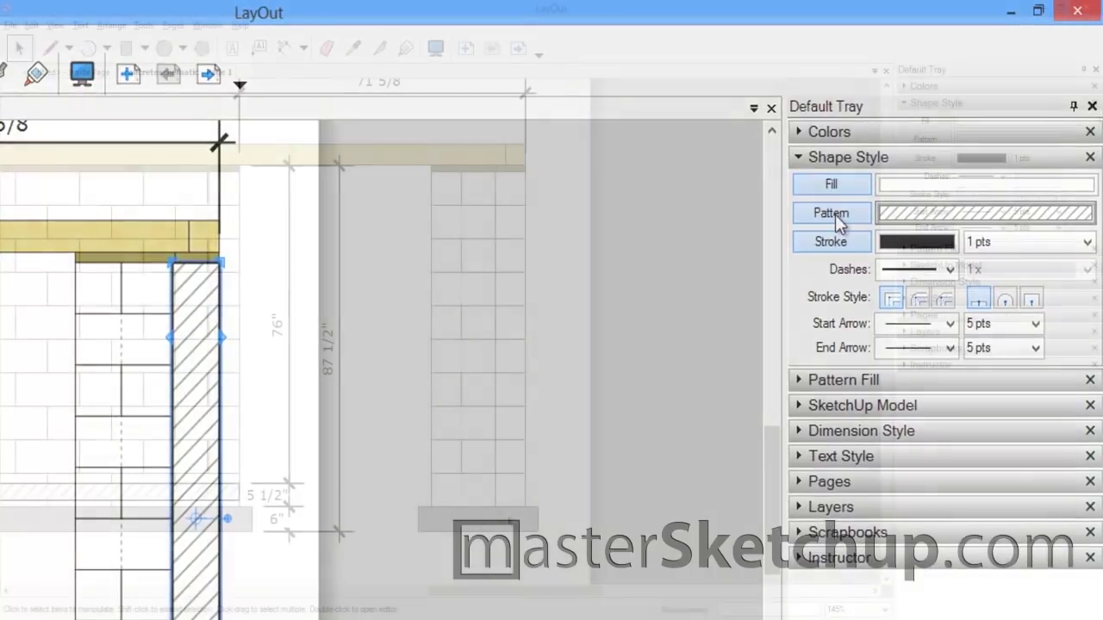
pyautogui.click(833, 213)
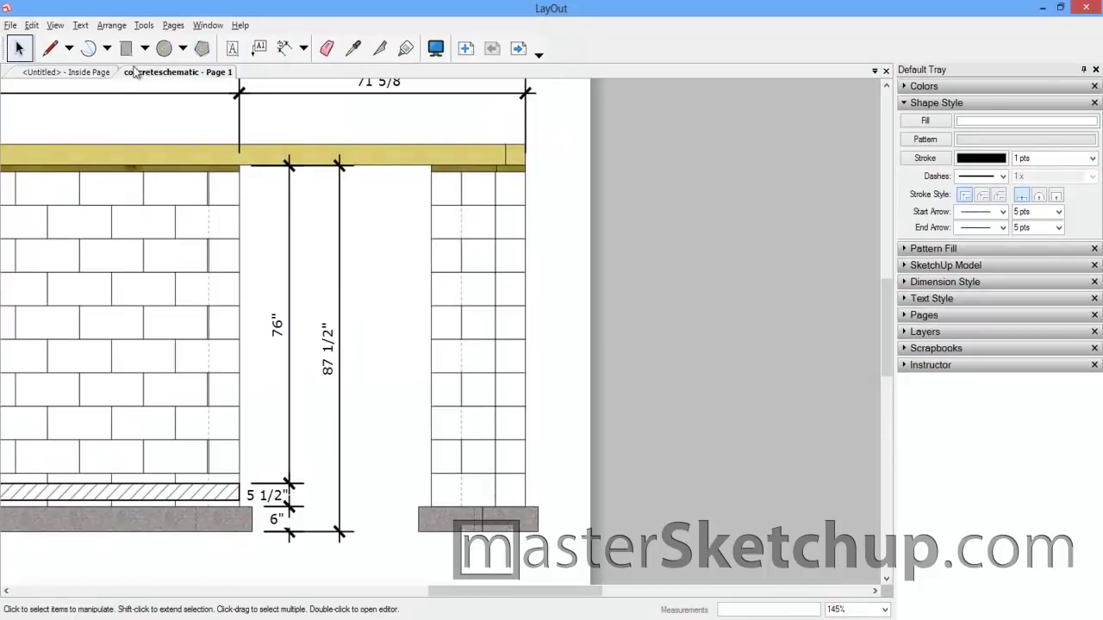
# Draw a rectangle over the cut end wall, from the top of the footing to the underside of the timber sill.
pyautogui.click(126, 49)
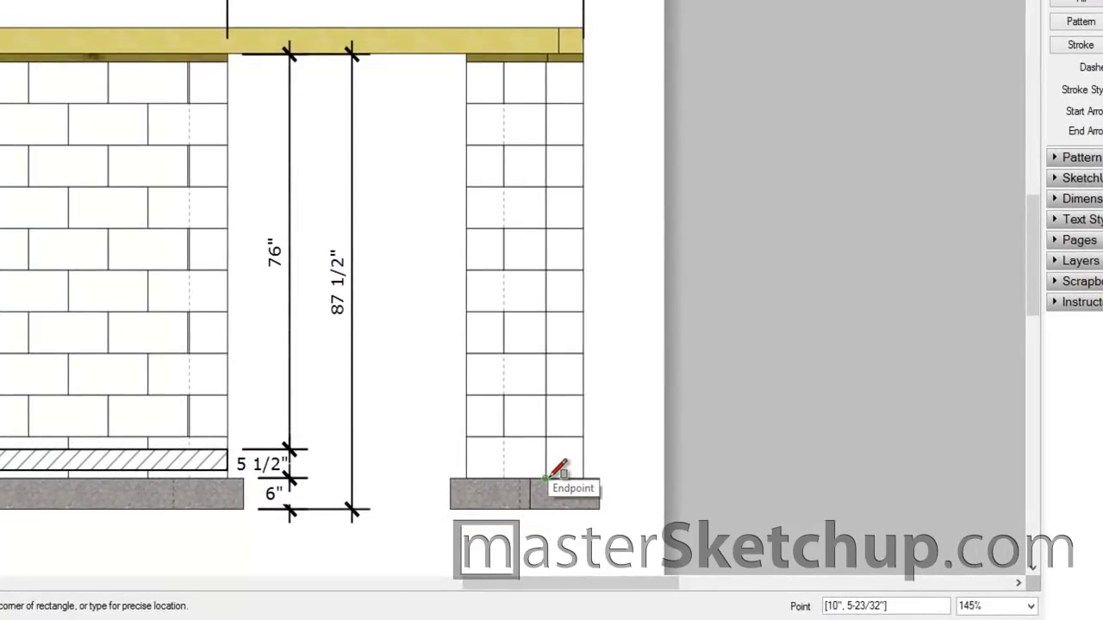
pyautogui.click(545, 478)
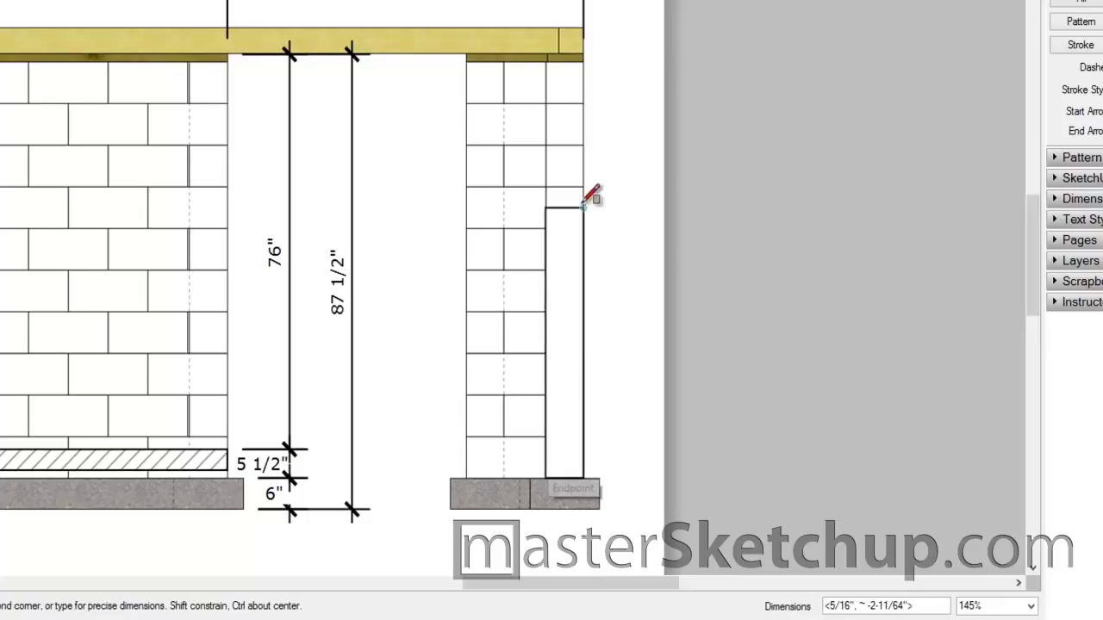
pyautogui.click(584, 62)
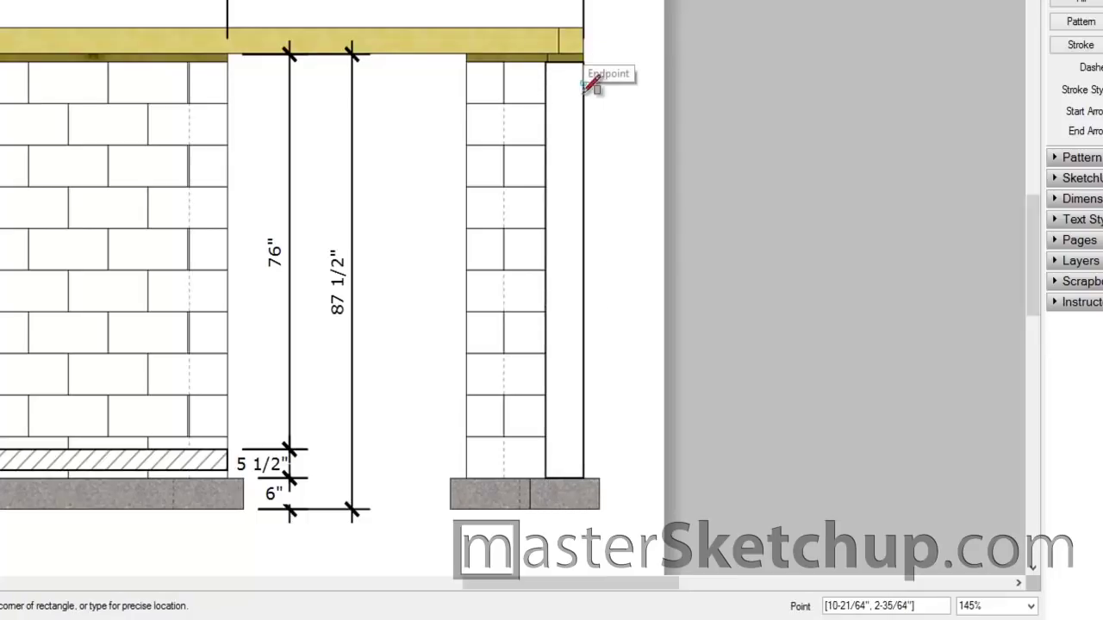
pyautogui.press('space')
# Turn on pattern fill for the new wall rectangle and open its pattern choices.
pyautogui.click(566, 139)
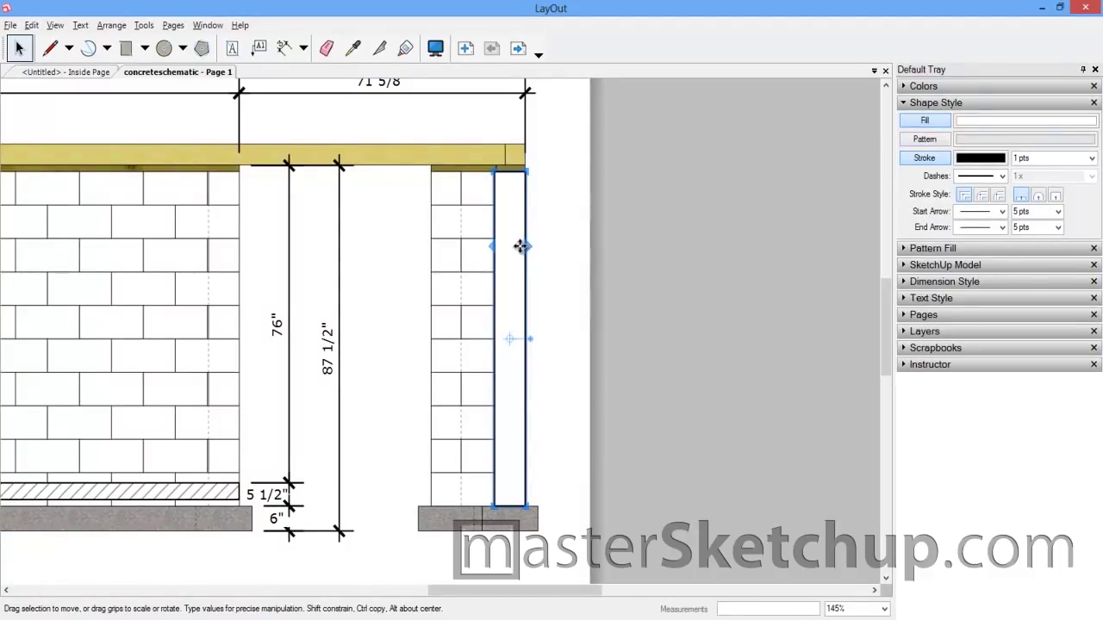
pyautogui.click(927, 140)
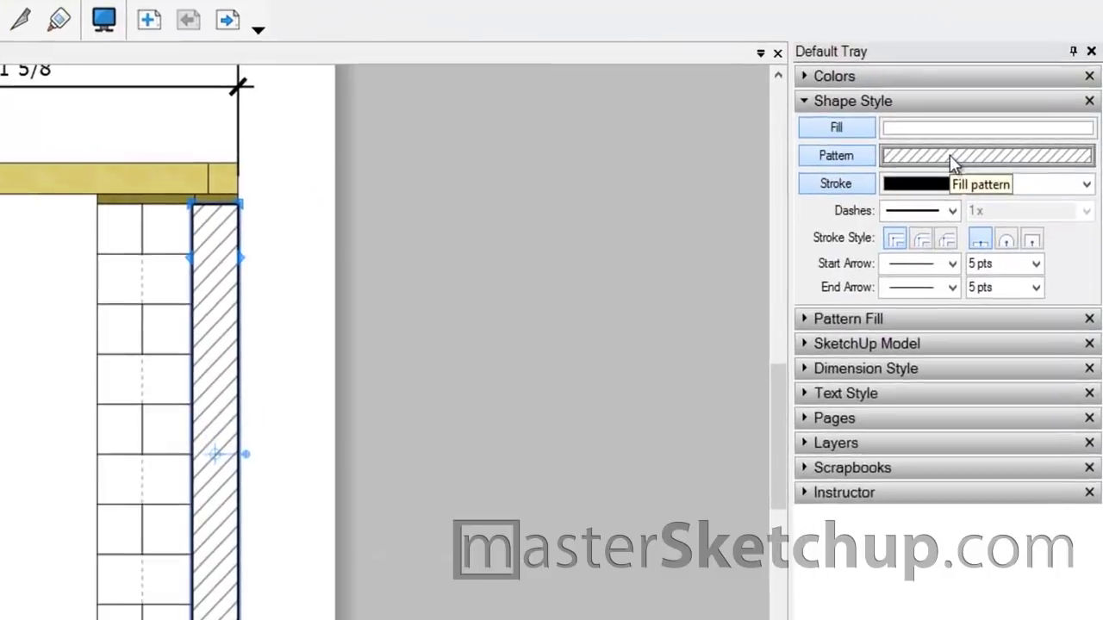
pyautogui.click(999, 139)
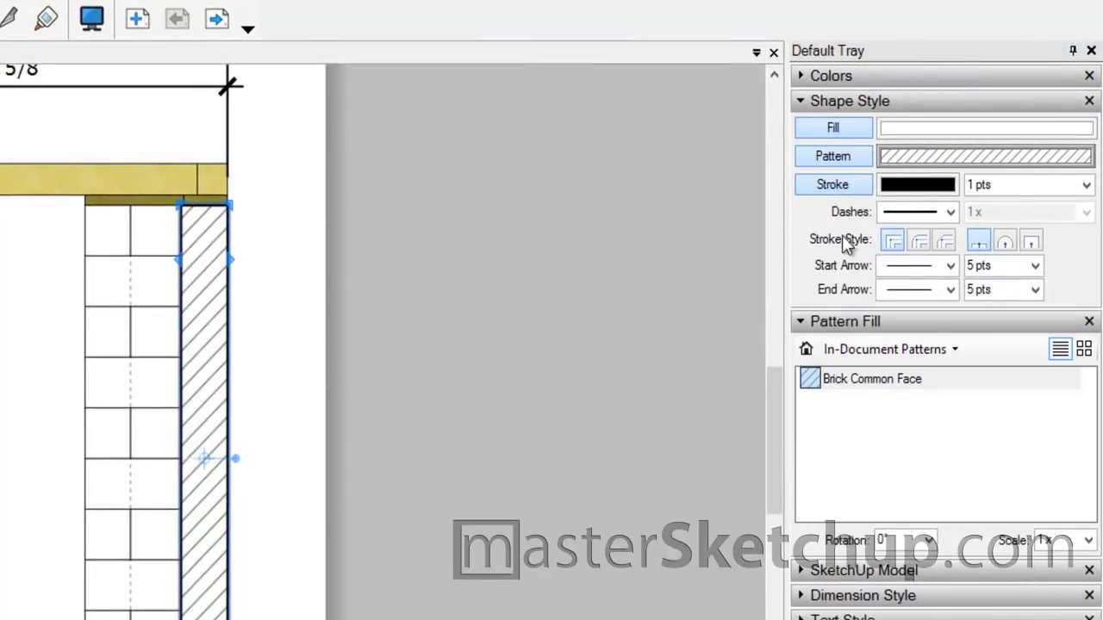
# Open the Black Linework collection within the Geometric Tiles patterns.
pyautogui.click(825, 319)
pyautogui.click(816, 320)
pyautogui.click(875, 348)
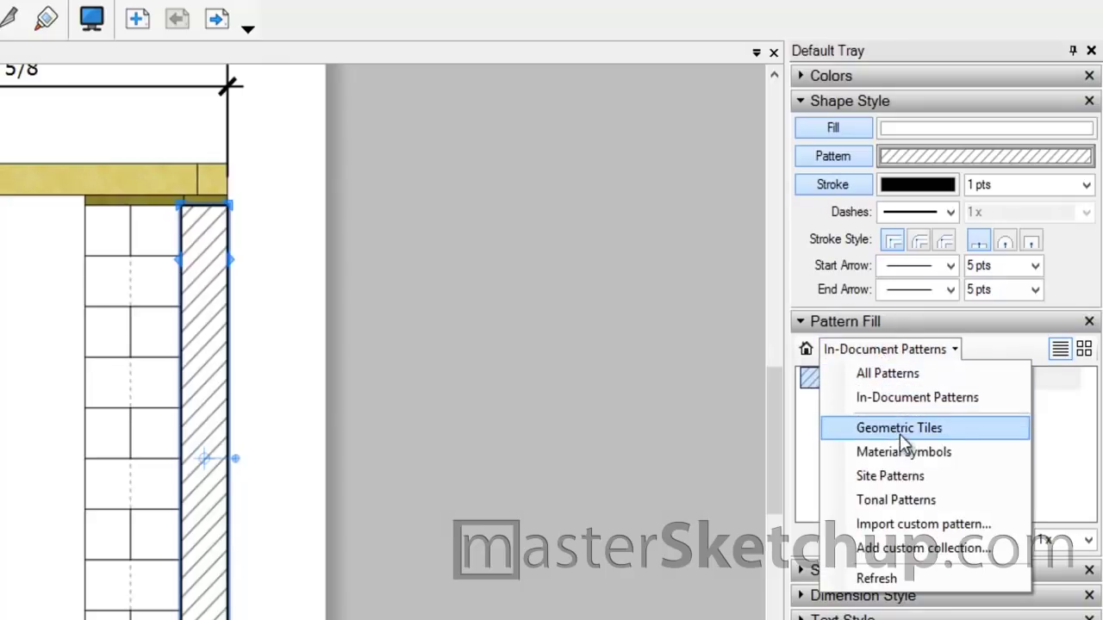
pyautogui.click(899, 429)
pyautogui.click(870, 379)
pyautogui.doubleClick(871, 381)
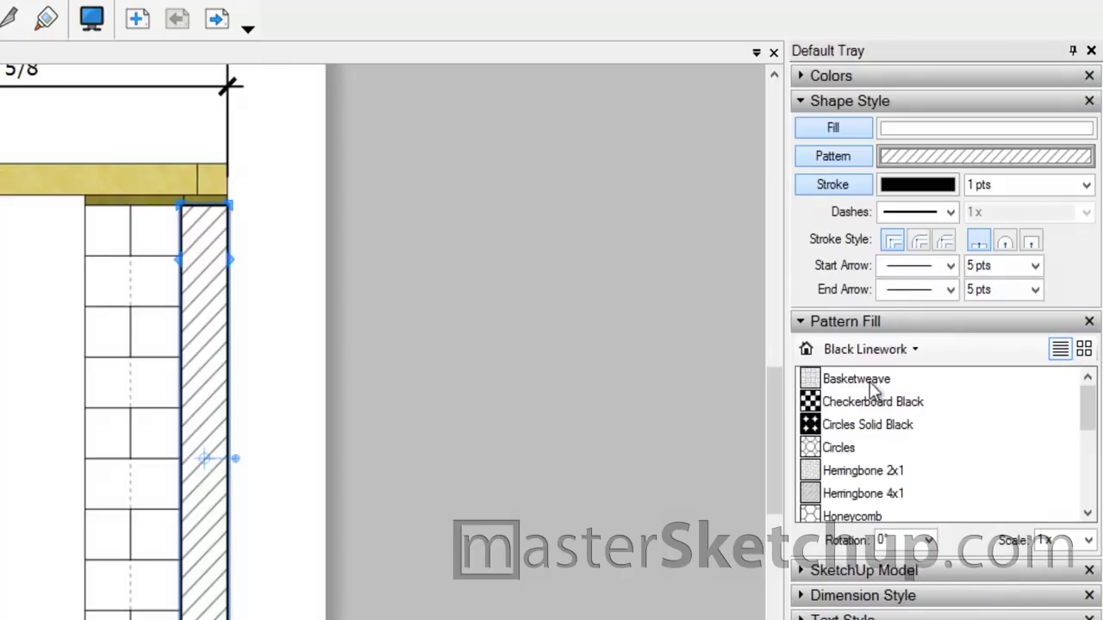
# Try the Checkerboard Black, Circles Solid Black, Circles, Herringbone 2x1 and Herringbone 4x1 patterns on the wall rectangle.
pyautogui.click(863, 403)
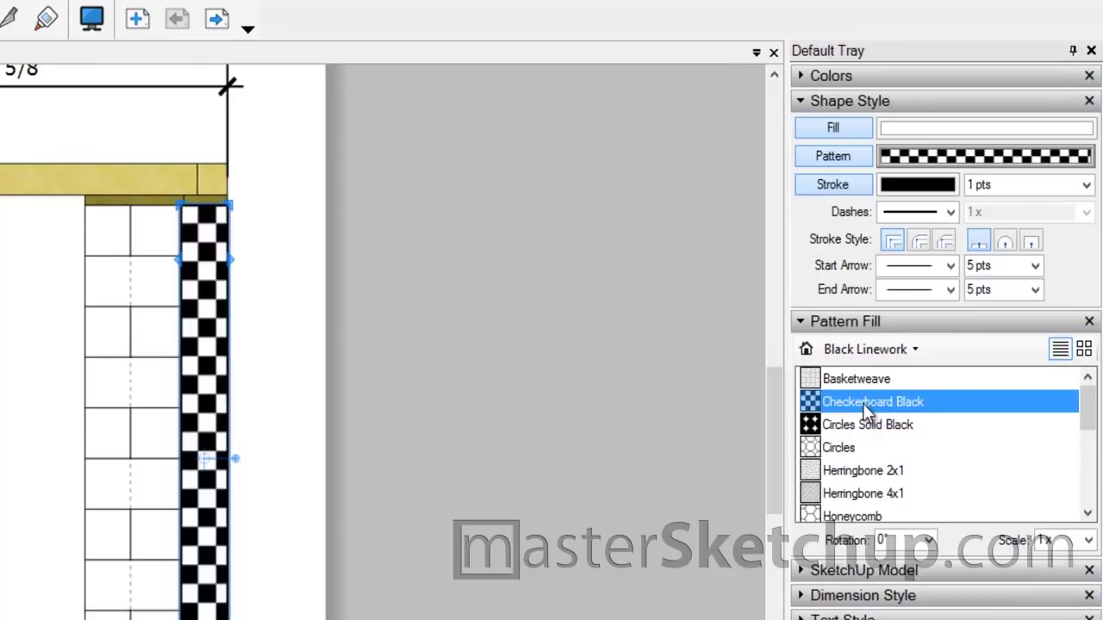
pyautogui.click(856, 427)
pyautogui.click(843, 449)
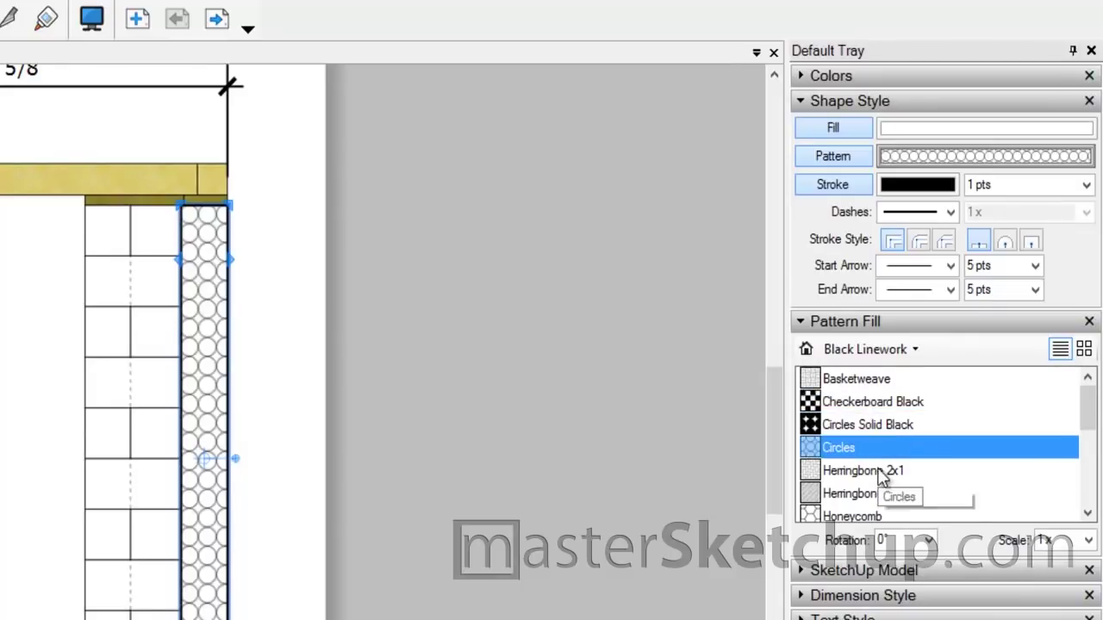
pyautogui.click(866, 472)
pyautogui.click(875, 493)
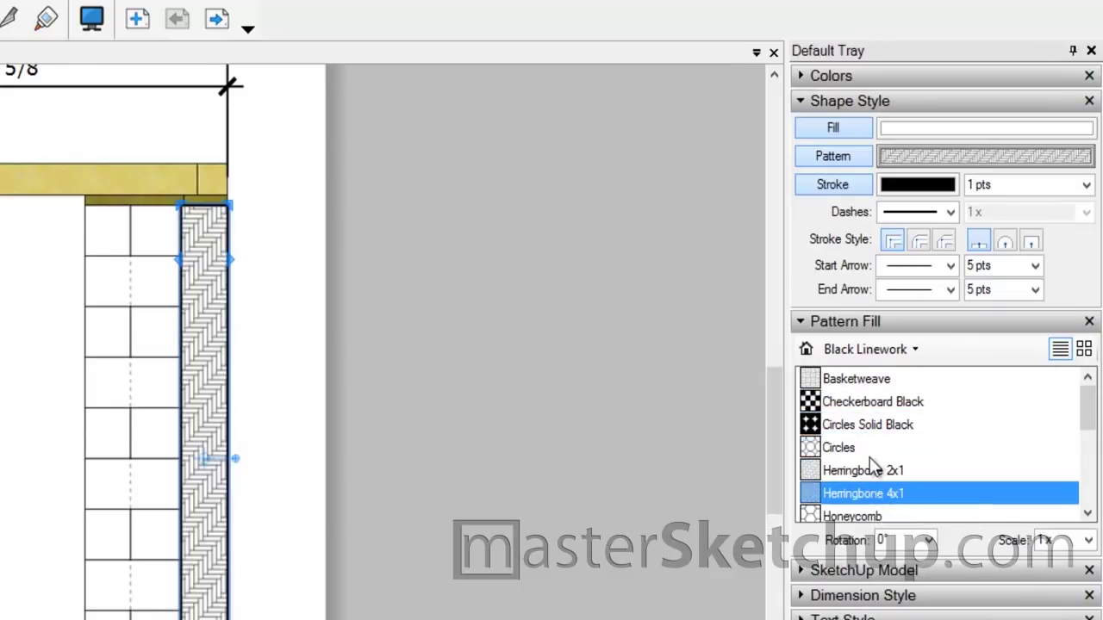
# Apply the Brick Common Face pattern from the Material Symbols collection to the wall rectangle.
pyautogui.click(913, 351)
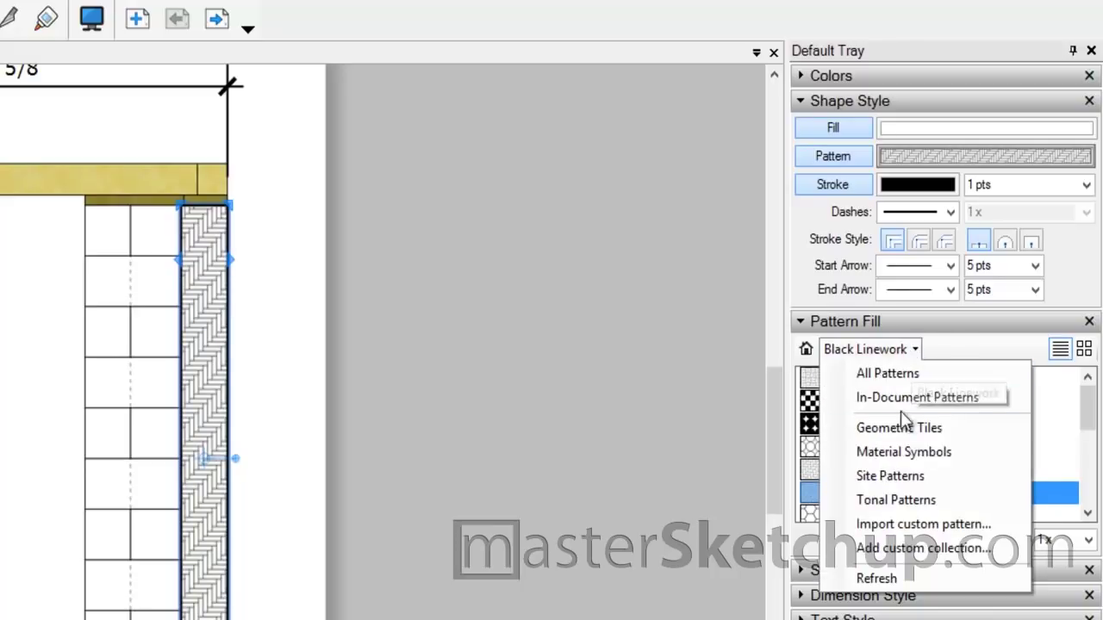
pyautogui.click(904, 452)
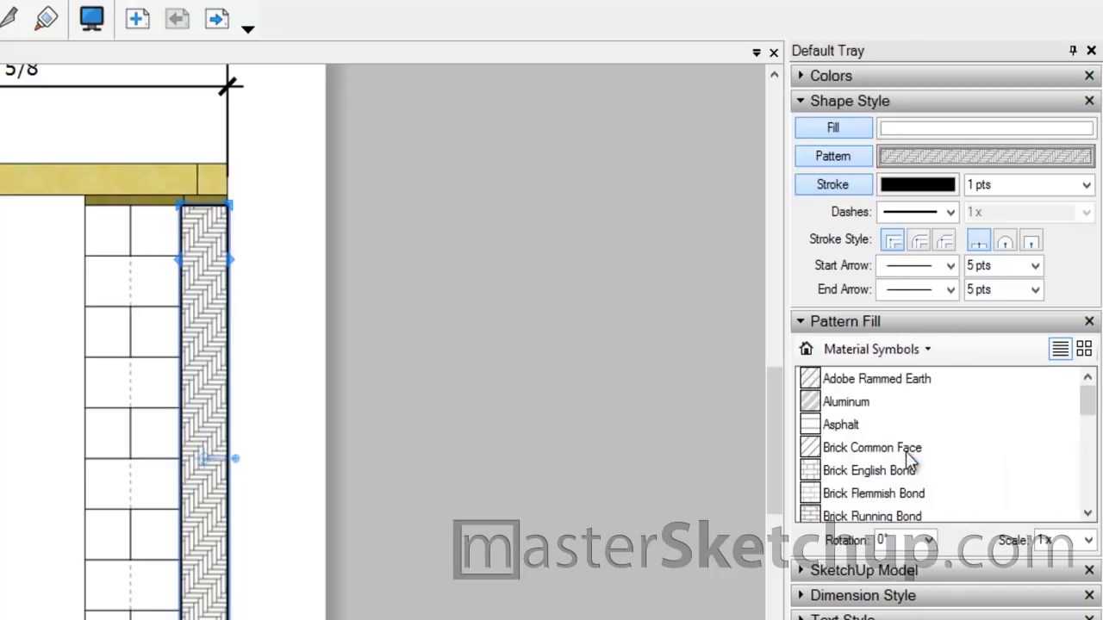
pyautogui.click(855, 427)
pyautogui.click(850, 449)
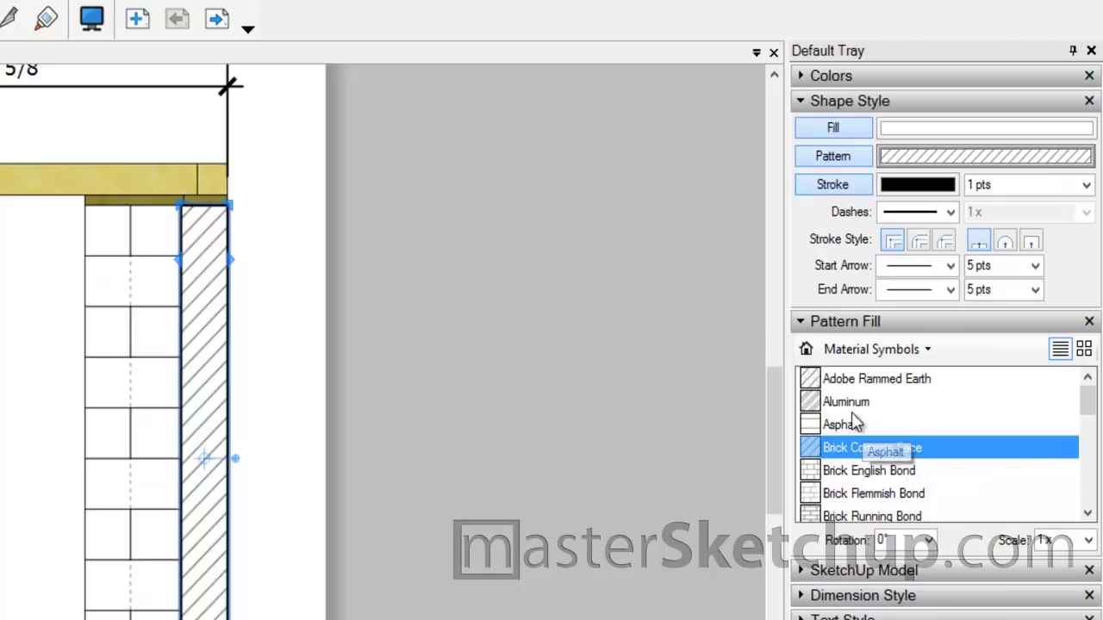
# Try a 45° rotation on the wall's hatch pattern and set the rotation to 15°.
pyautogui.click(930, 543)
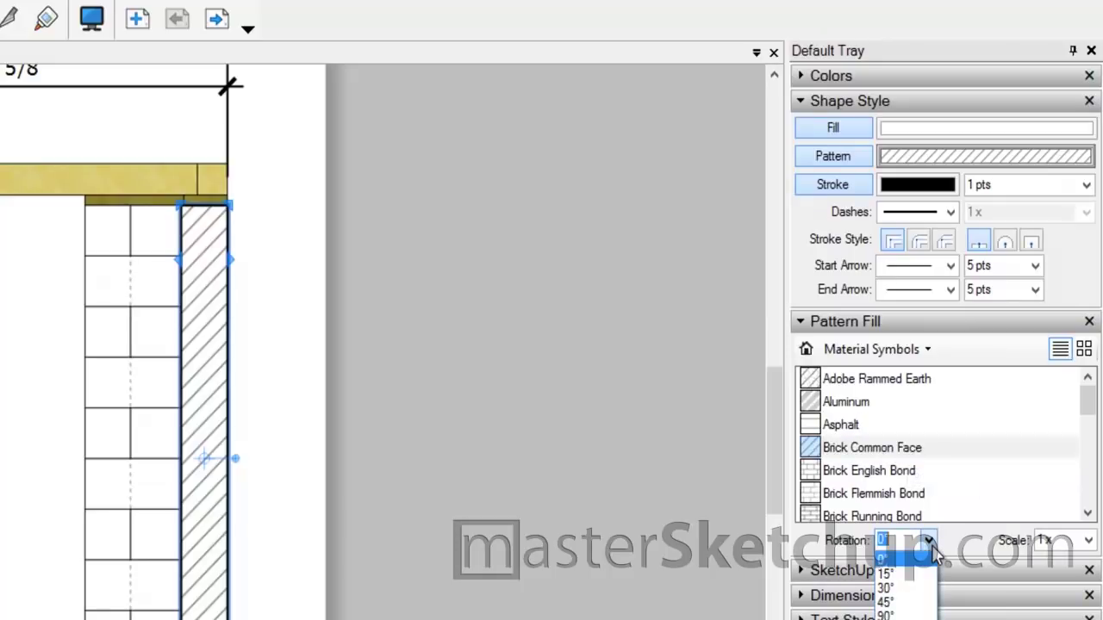
pyautogui.click(924, 607)
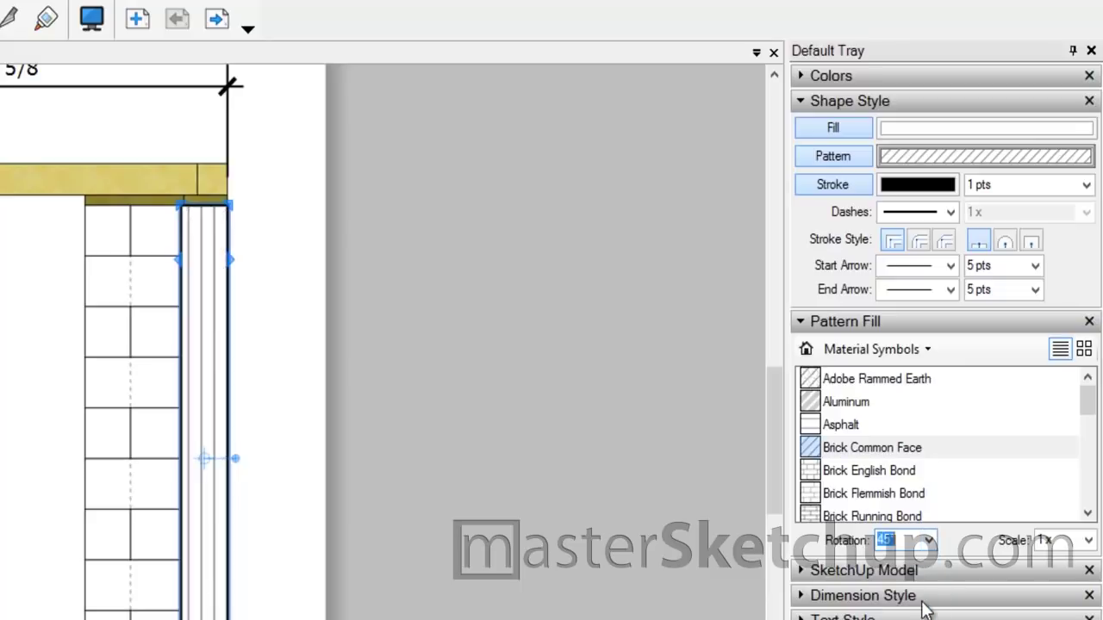
pyautogui.click(929, 540)
pyautogui.click(924, 576)
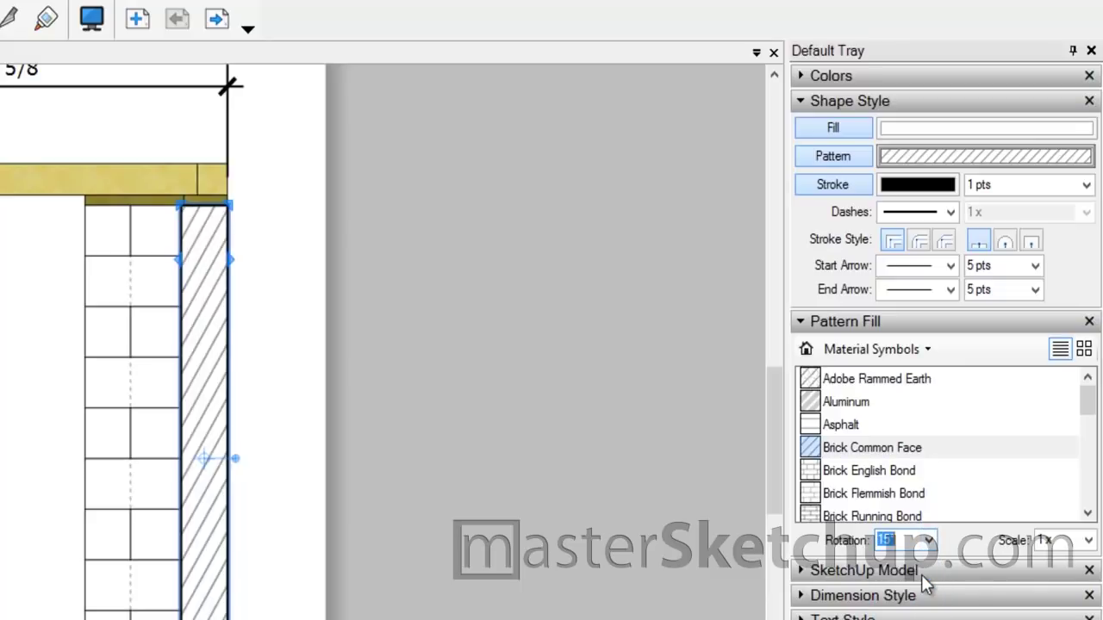
pyautogui.click(930, 542)
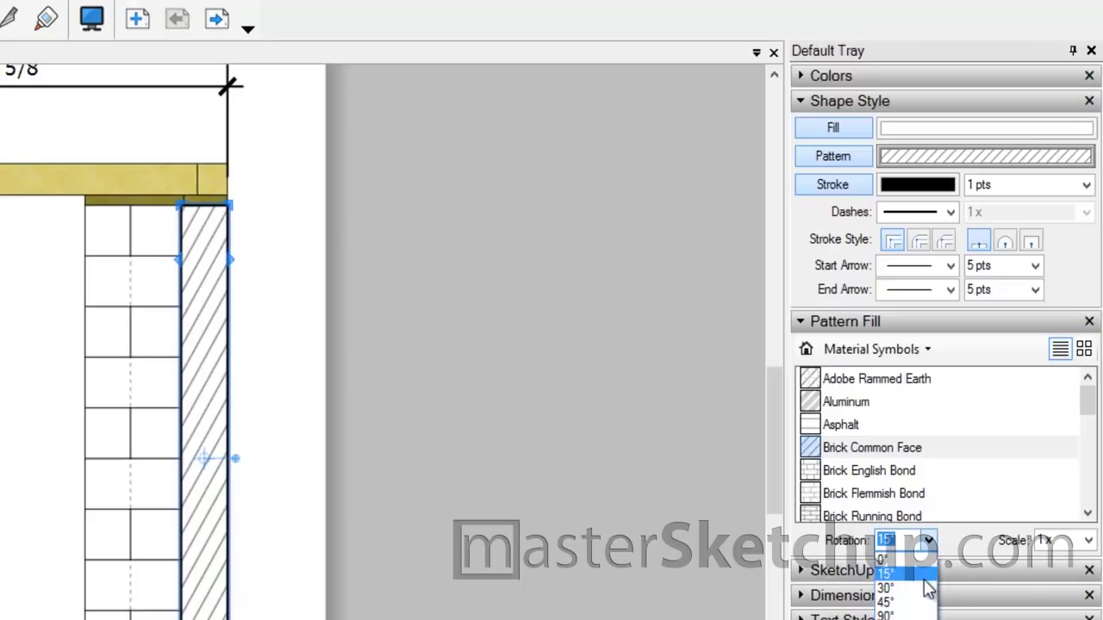
pyautogui.click(924, 575)
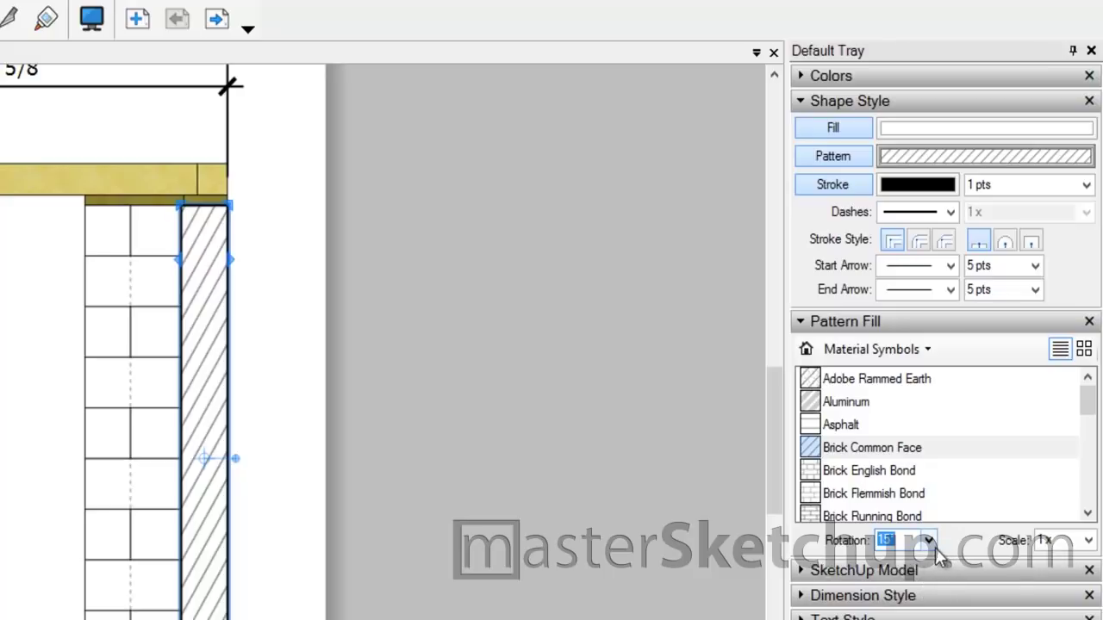
# Try the wall's hatch pattern at 2x scale, return it to 1x and deselect the rectangle.
pyautogui.click(1088, 540)
pyautogui.click(1056, 615)
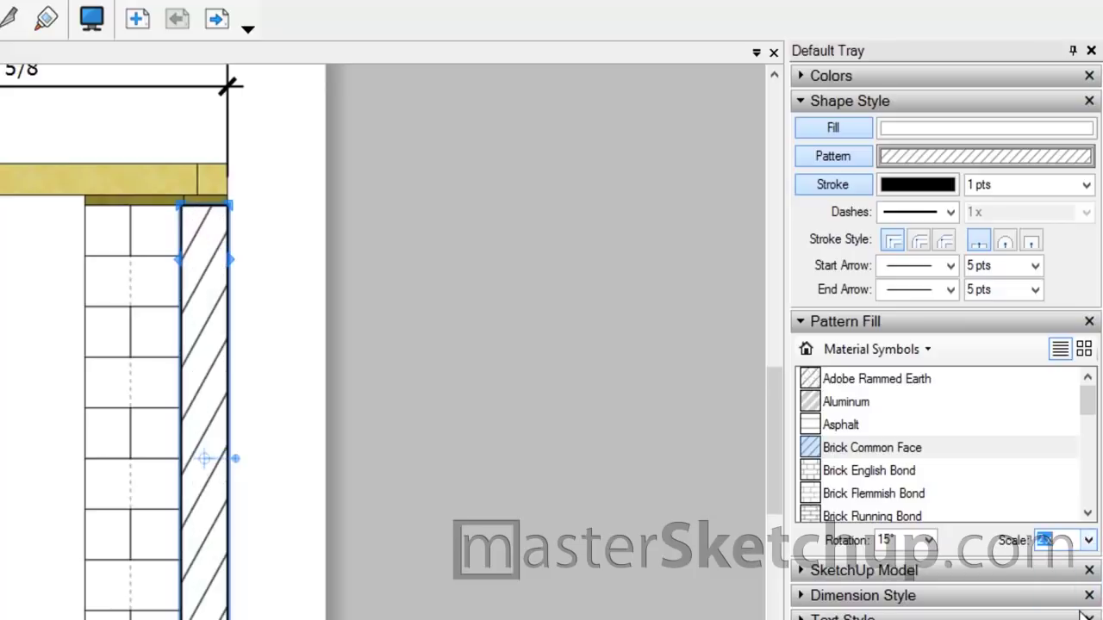
pyautogui.click(1088, 541)
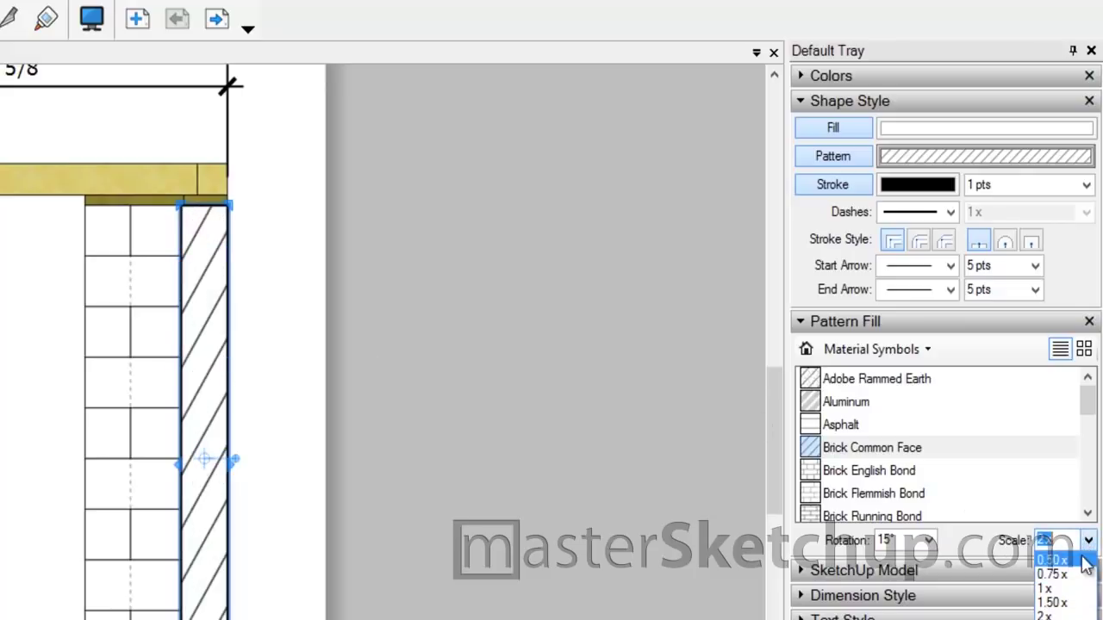
pyautogui.click(1055, 590)
pyautogui.click(541, 450)
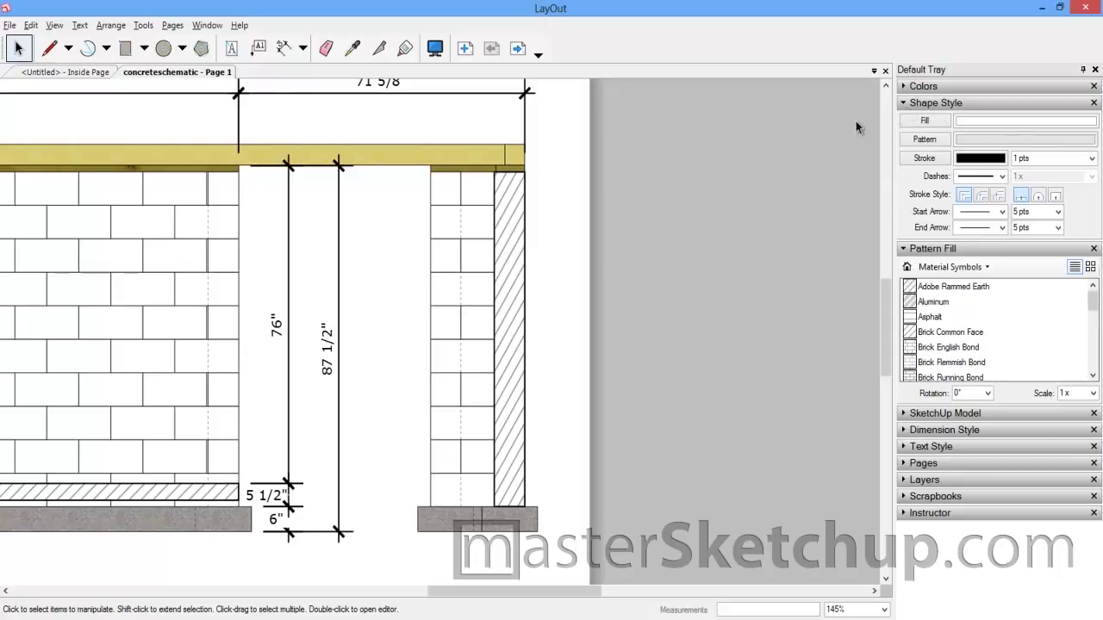
# Draw a stroked rectangle with the Brick Common Face pattern over the cut footing directly beneath the hatched wall.
pyautogui.click(126, 50)
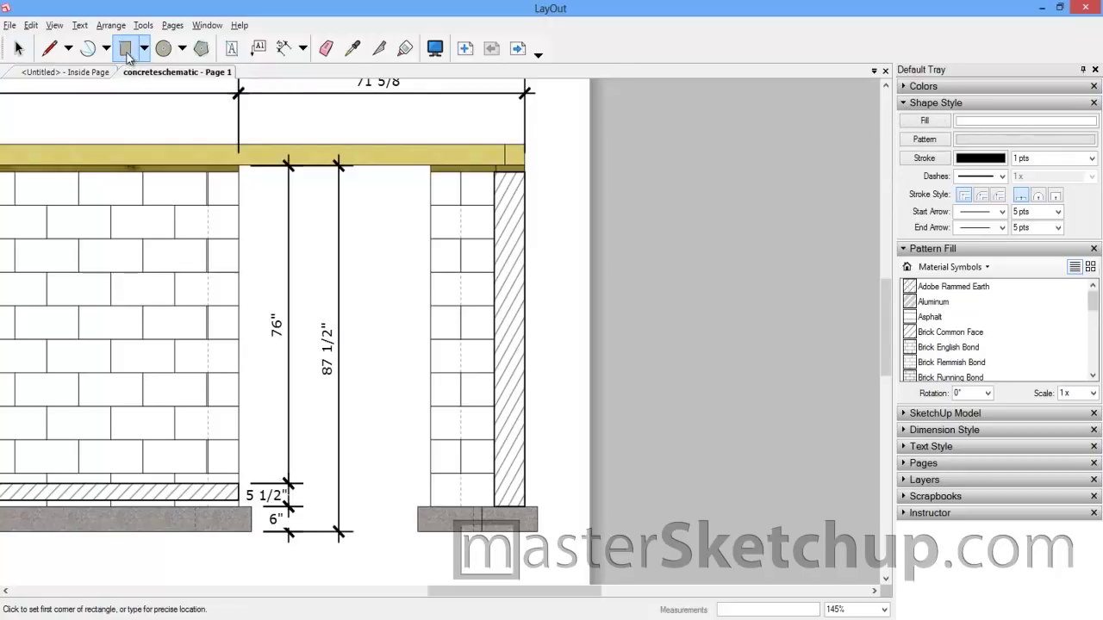
pyautogui.click(924, 139)
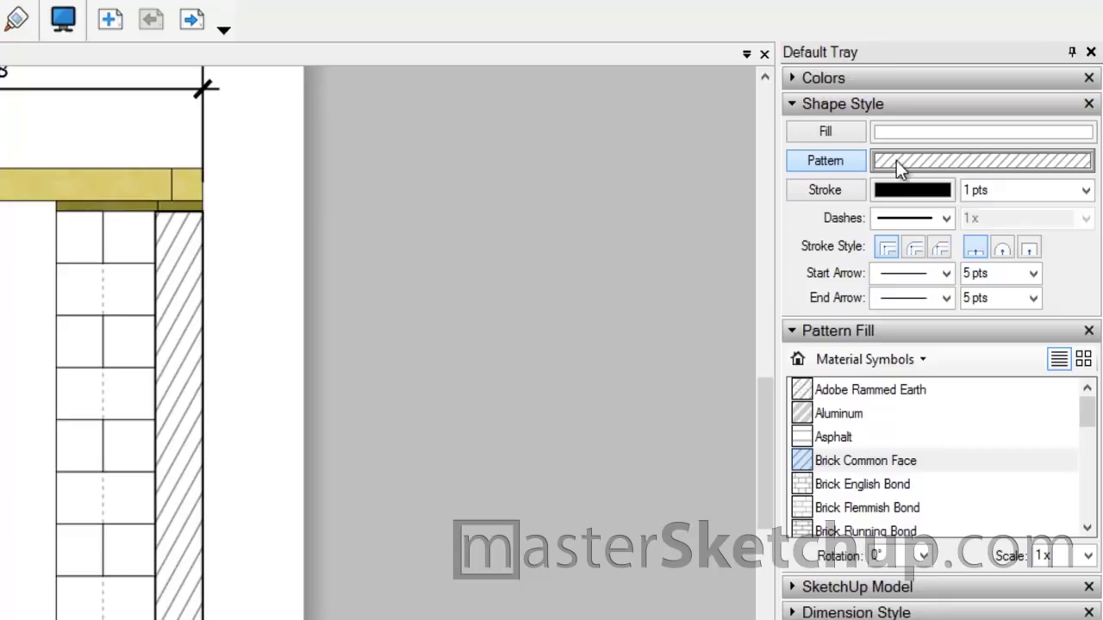
pyautogui.click(834, 193)
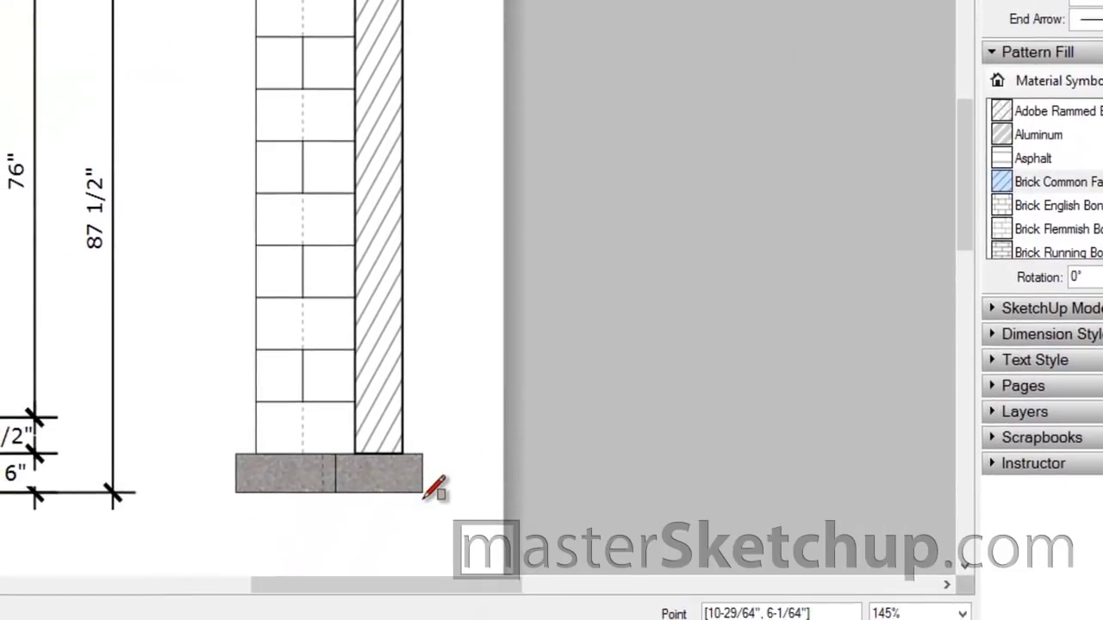
pyautogui.moveTo(422, 492); pyautogui.dragTo(335, 457)
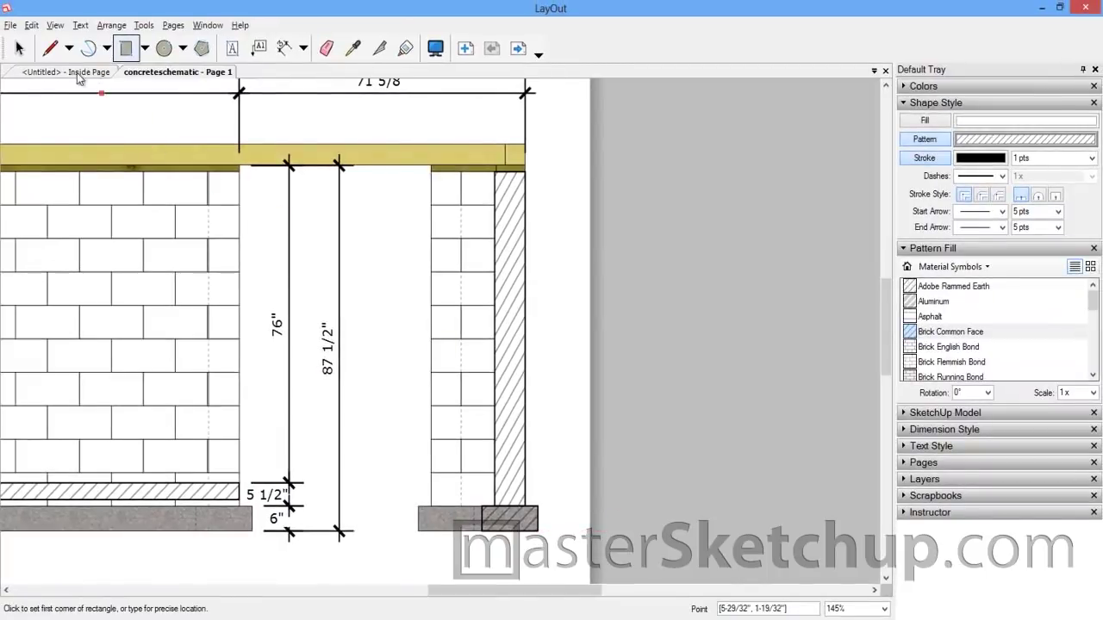
pyautogui.click(19, 49)
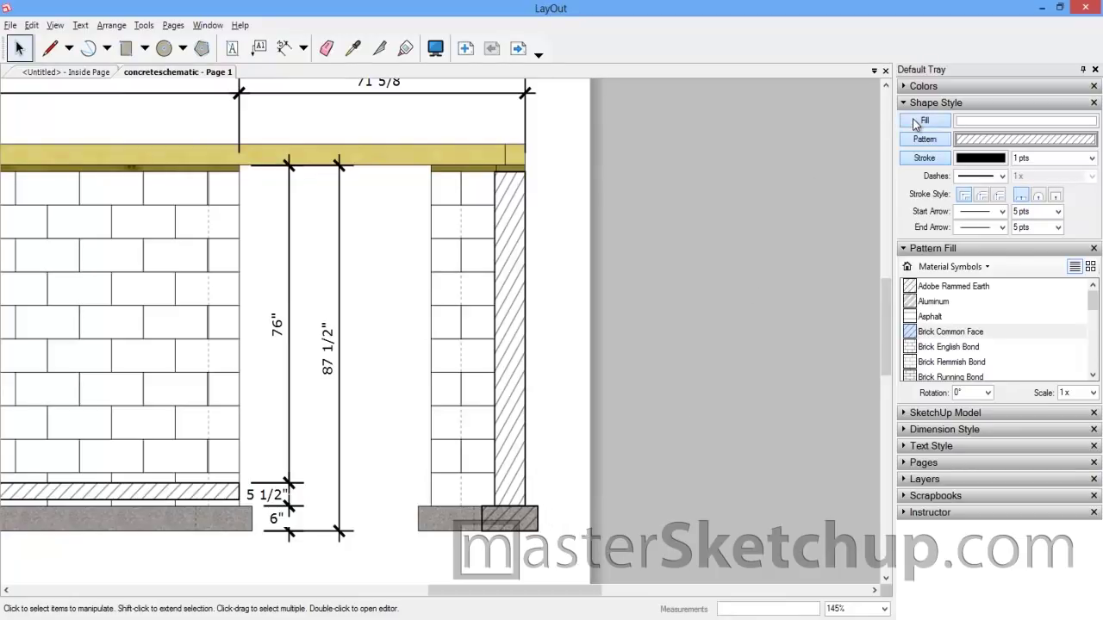
# Try a white fill behind the footing rectangle's hatch pattern.
pyautogui.click(534, 518)
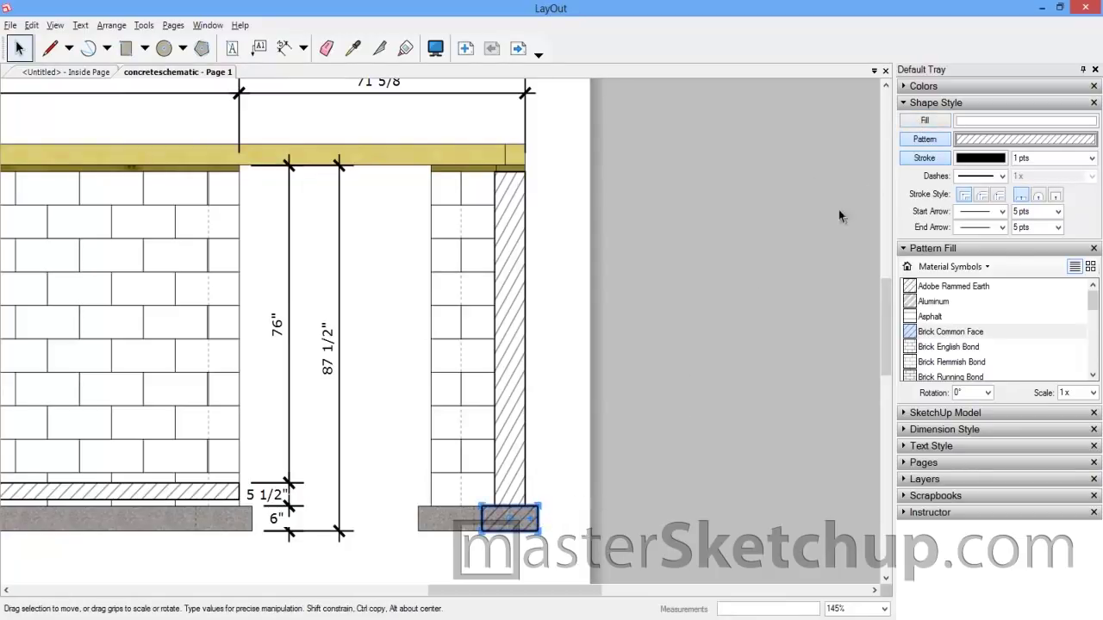
pyautogui.click(920, 126)
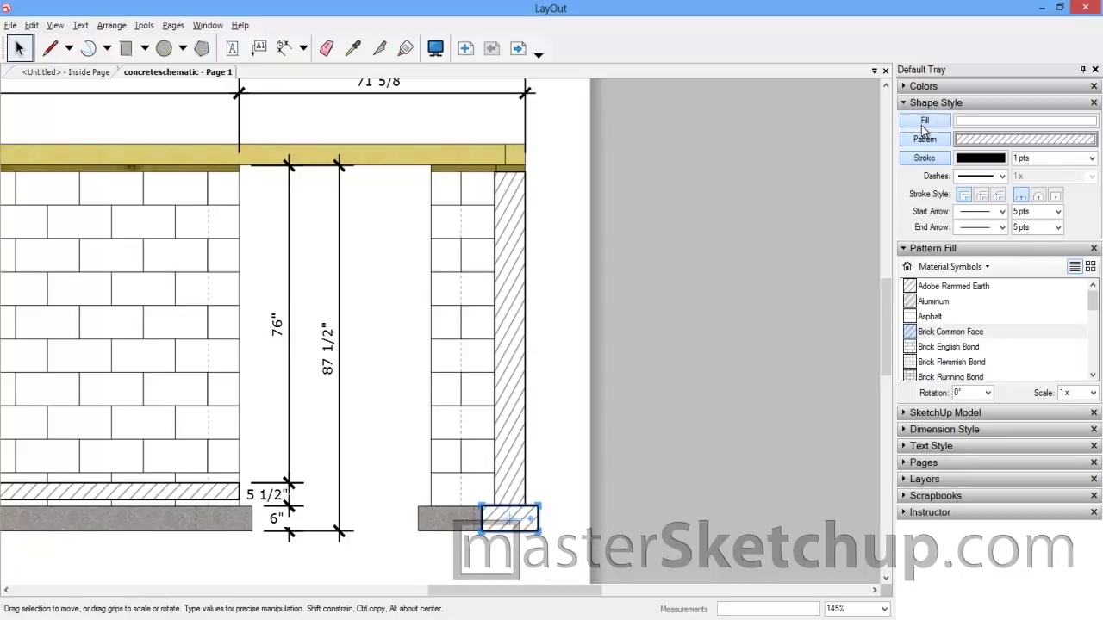
pyautogui.click(923, 129)
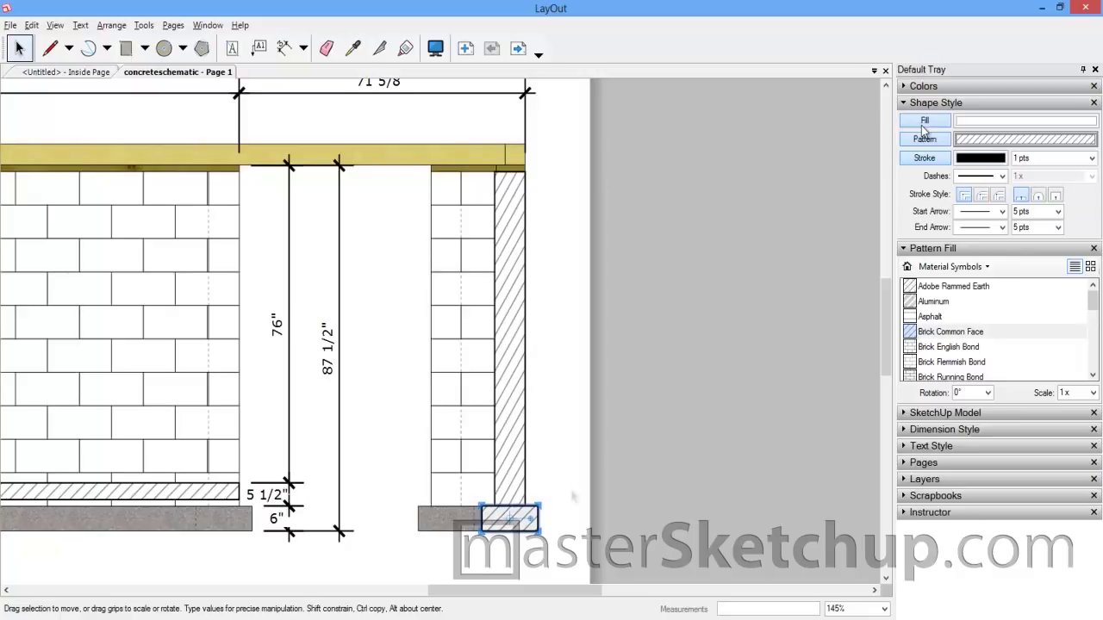
# Apply the Brick Flemmish Bond pattern at 0° rotation to the wall and footing rectangles together, and deselect them.
pyautogui.click(511, 469)
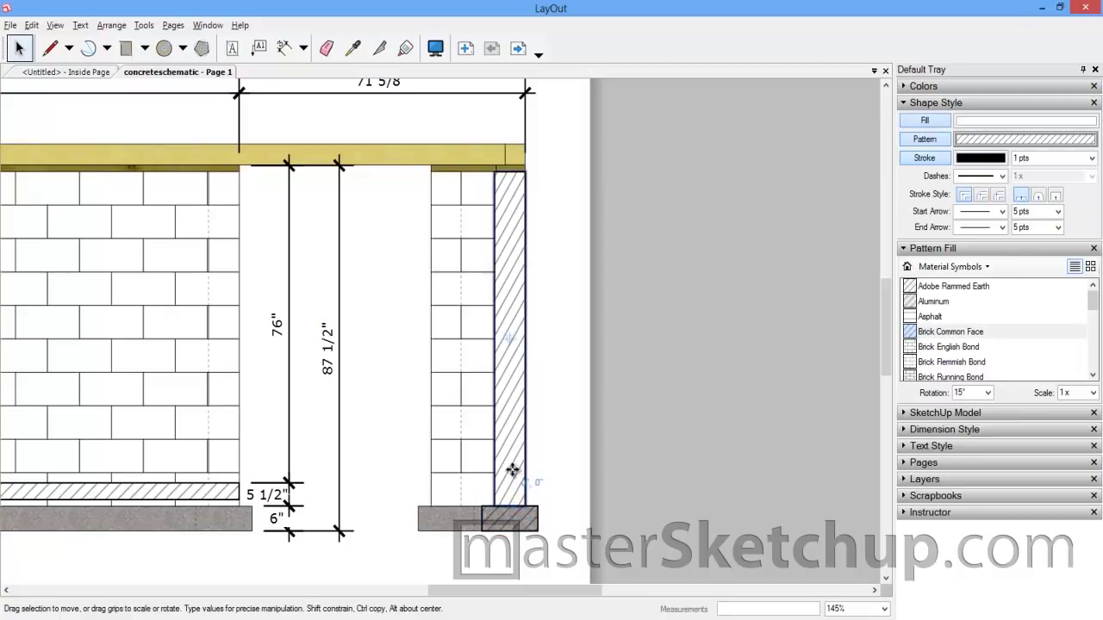
pyautogui.click(515, 522)
pyautogui.keyDown('shift'); pyautogui.click(511, 487); pyautogui.keyUp('shift')
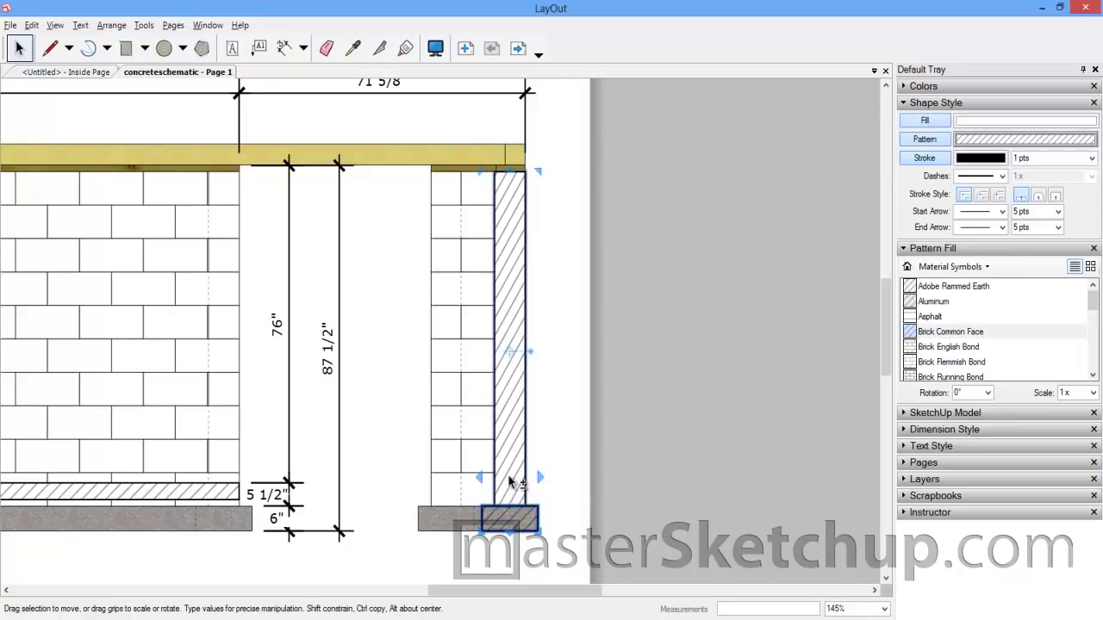
pyautogui.click(929, 141)
pyautogui.click(920, 141)
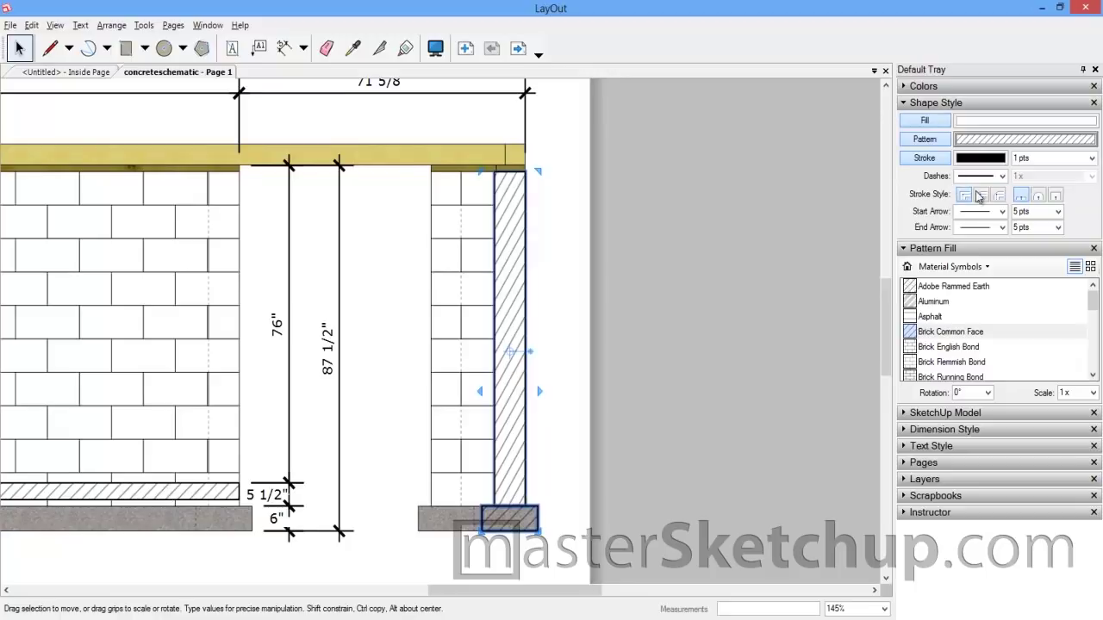
pyautogui.click(953, 363)
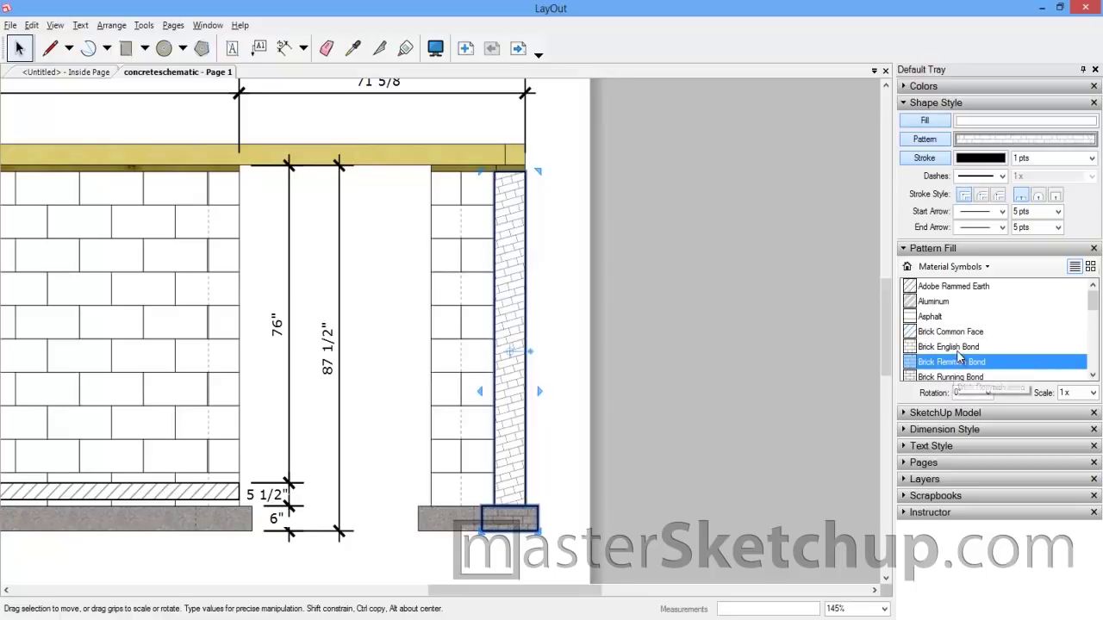
pyautogui.click(973, 393)
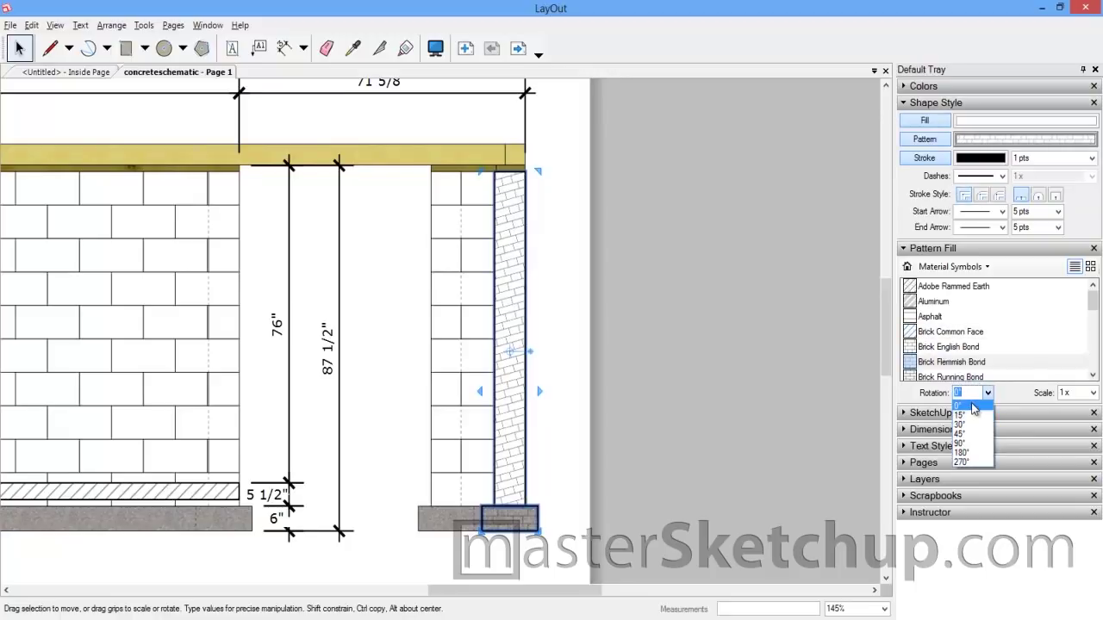
pyautogui.click(982, 393)
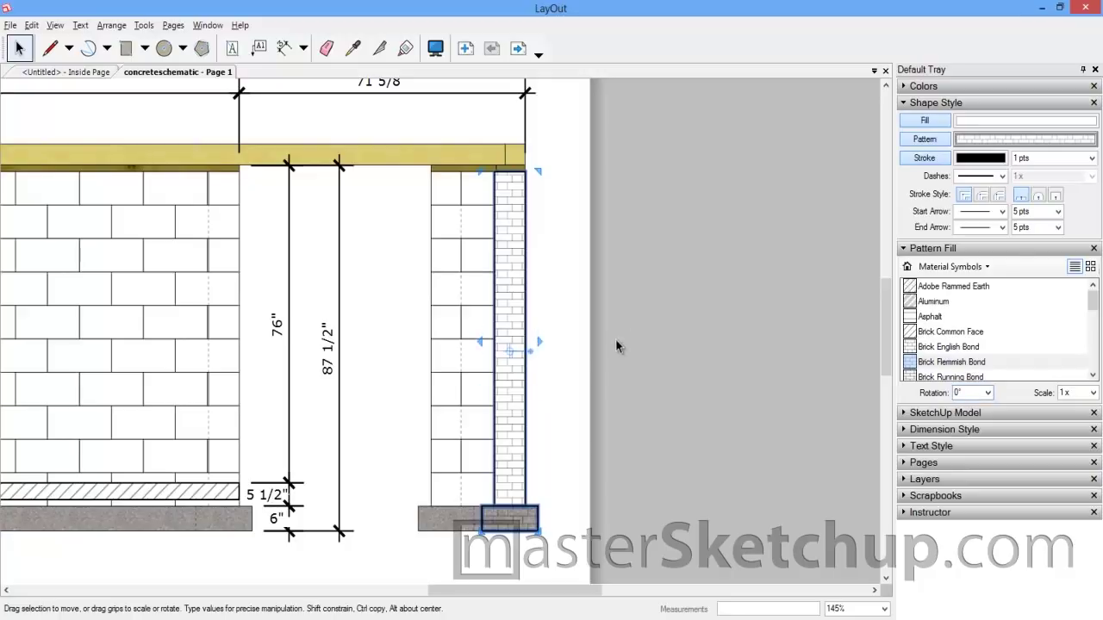
pyautogui.click(574, 365)
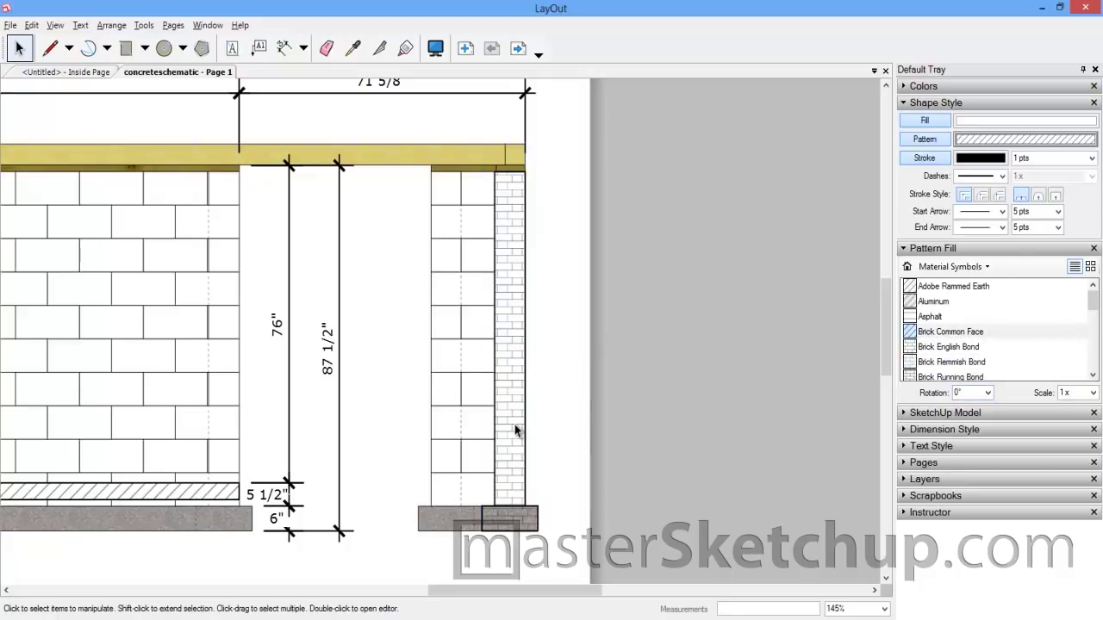
# Apply the Aluminum pattern to the wall rectangle and the footing rectangle individually, straight from the pattern collection.
pyautogui.click(941, 307)
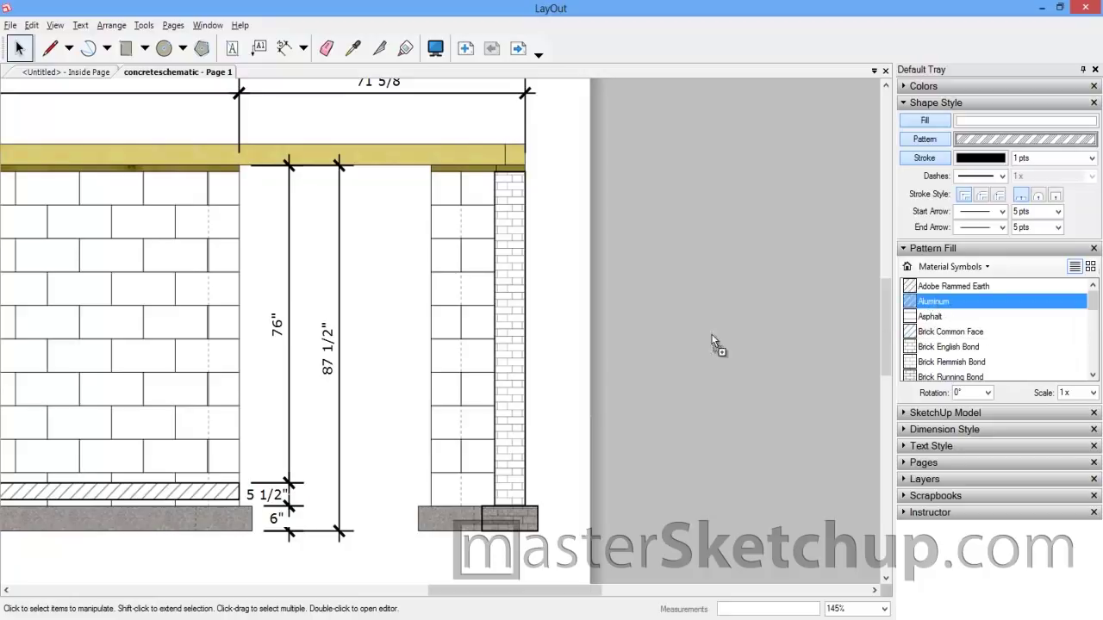
pyautogui.click(517, 360)
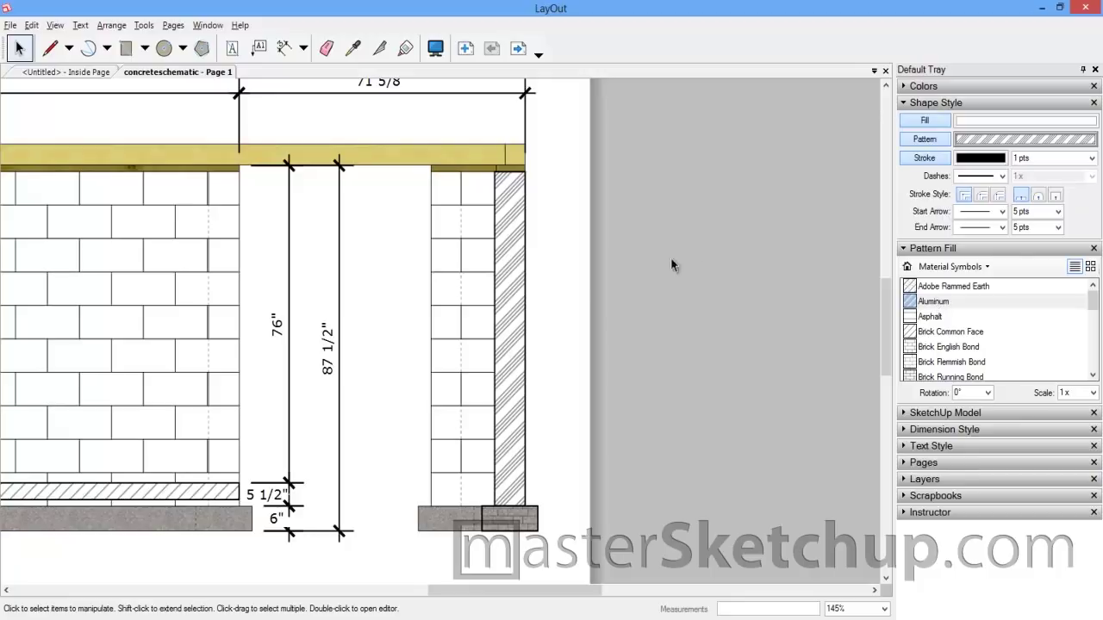
pyautogui.click(932, 303)
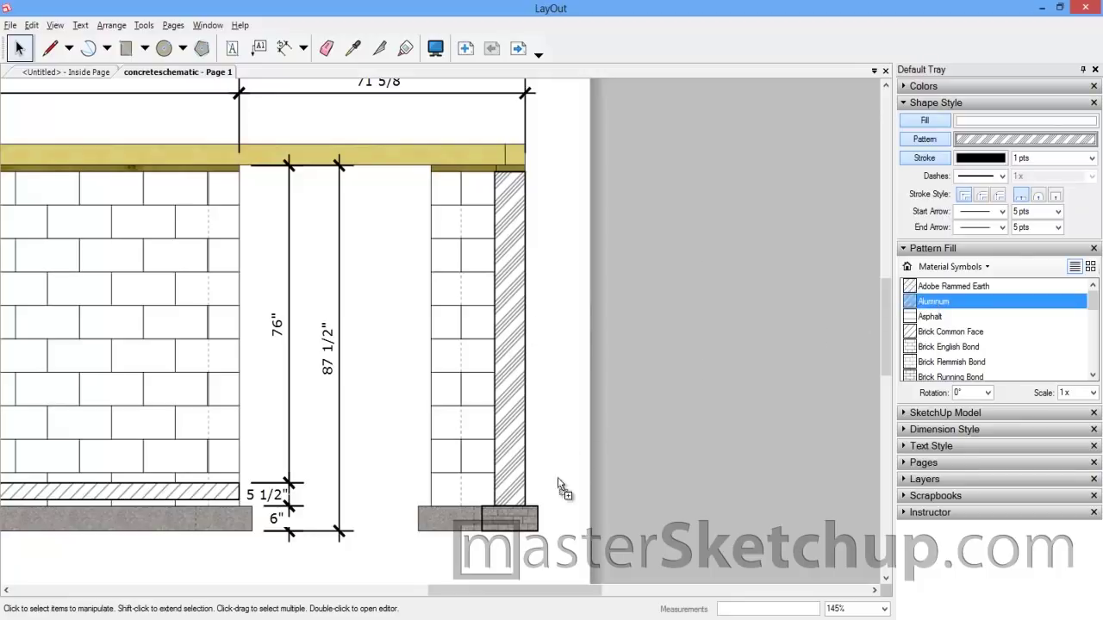
pyautogui.click(527, 522)
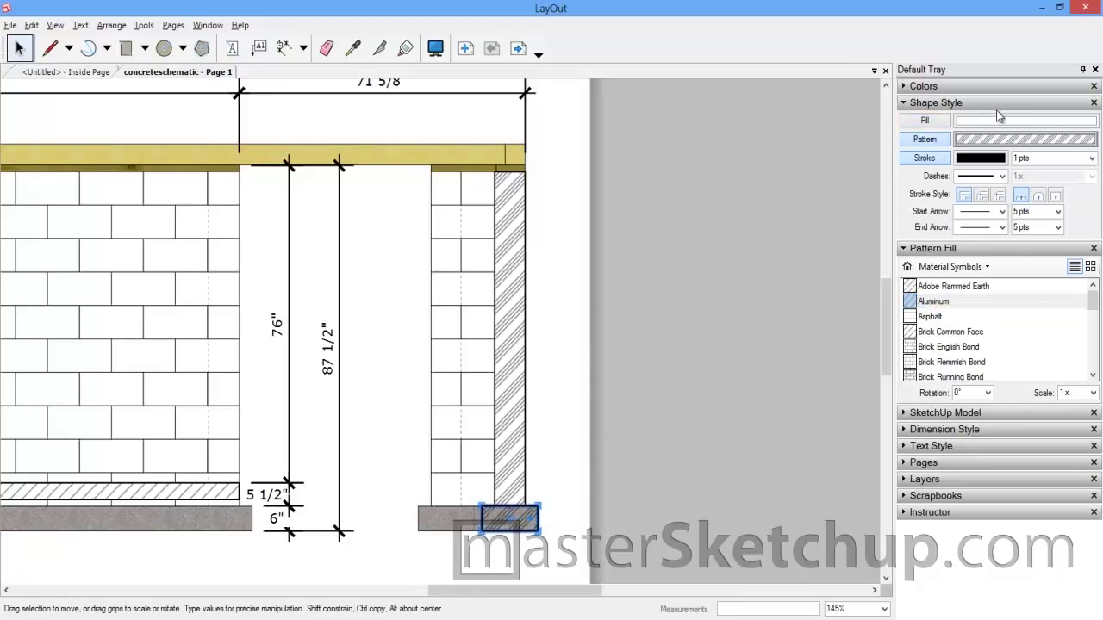
# Turn on the white fill behind the footing rectangle's pattern and deselect it.
pyautogui.click(939, 122)
pyautogui.click(601, 309)
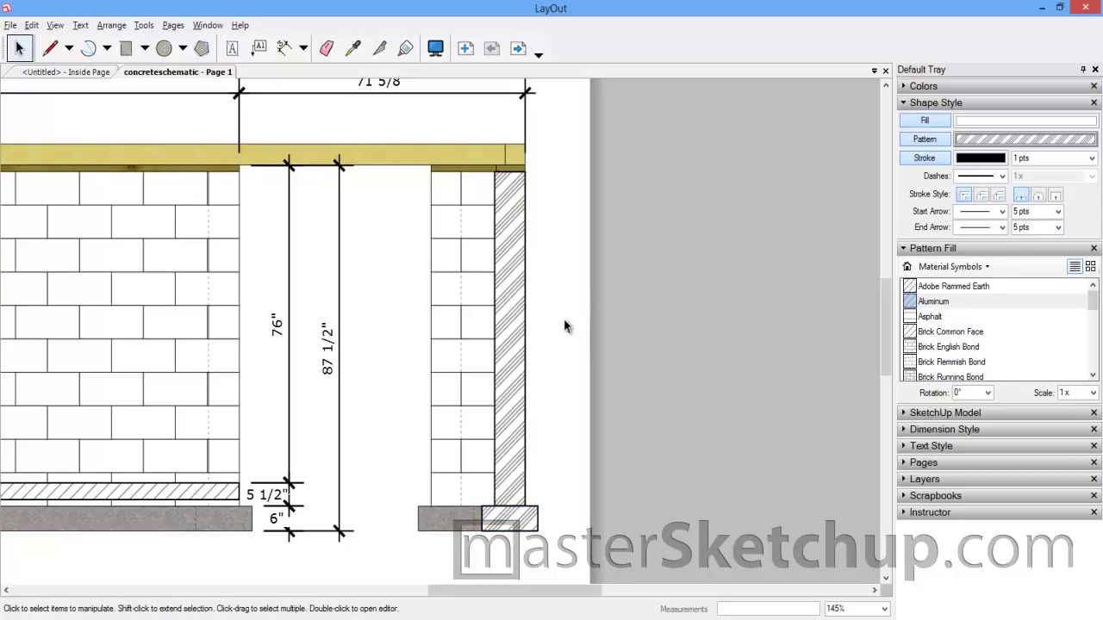
pyautogui.scroll(-3, 605, 345)
pyautogui.scroll(-2, 606, 385)
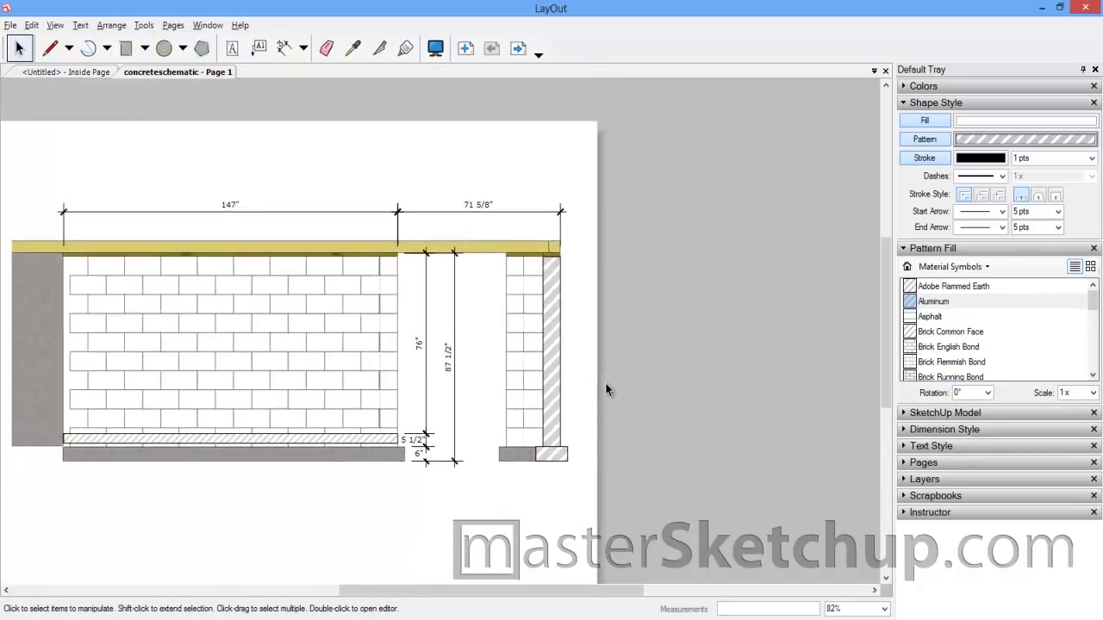